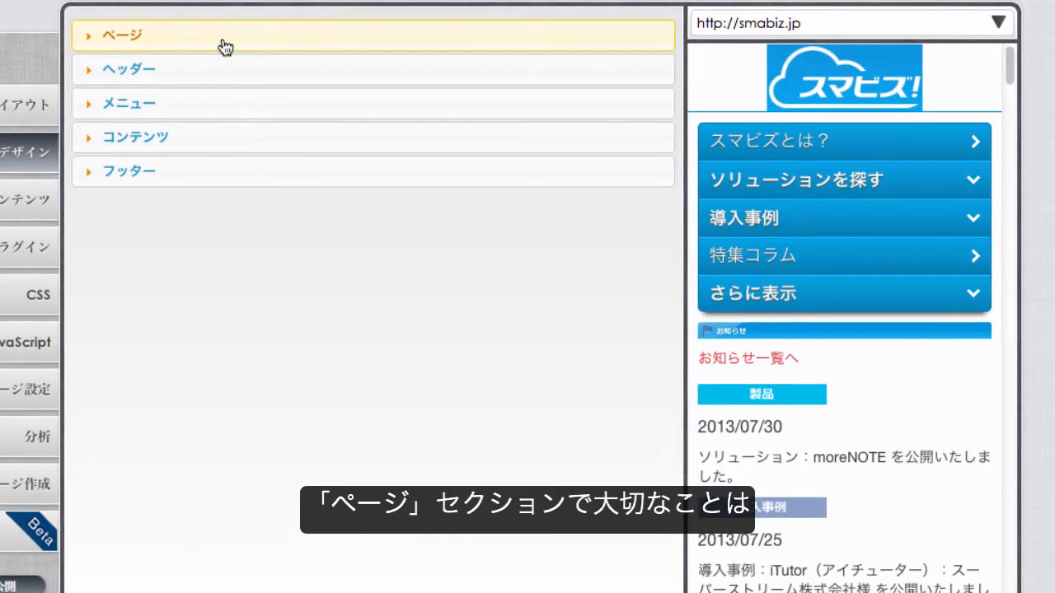
Step: Set the background colour for all pages to light turquoise #96F2EF and save the design
{"action": "left_click", "coordinate": [225, 47]}
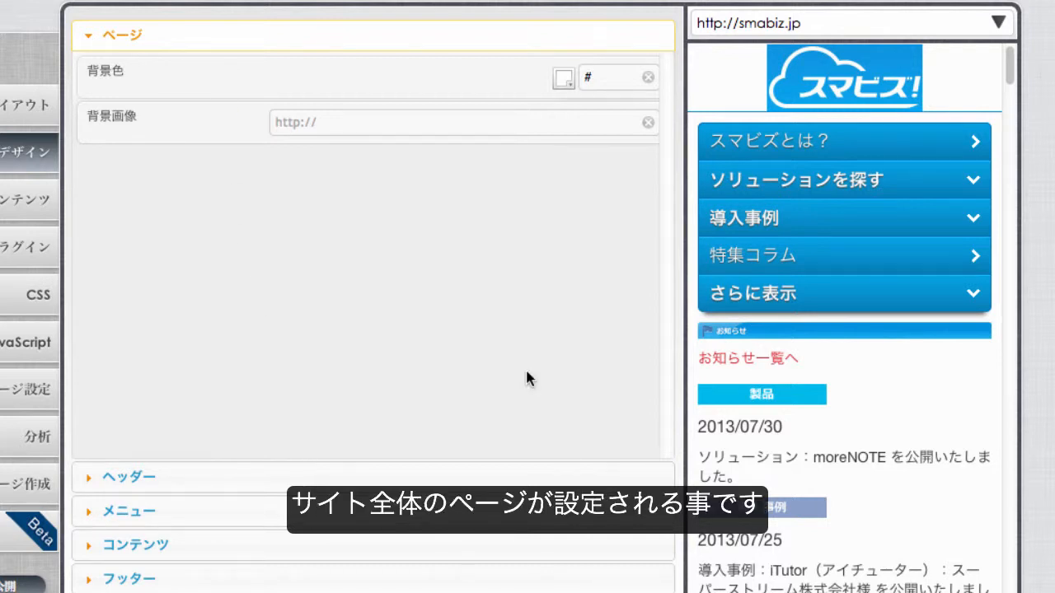
{"action": "left_click", "coordinate": [565, 80]}
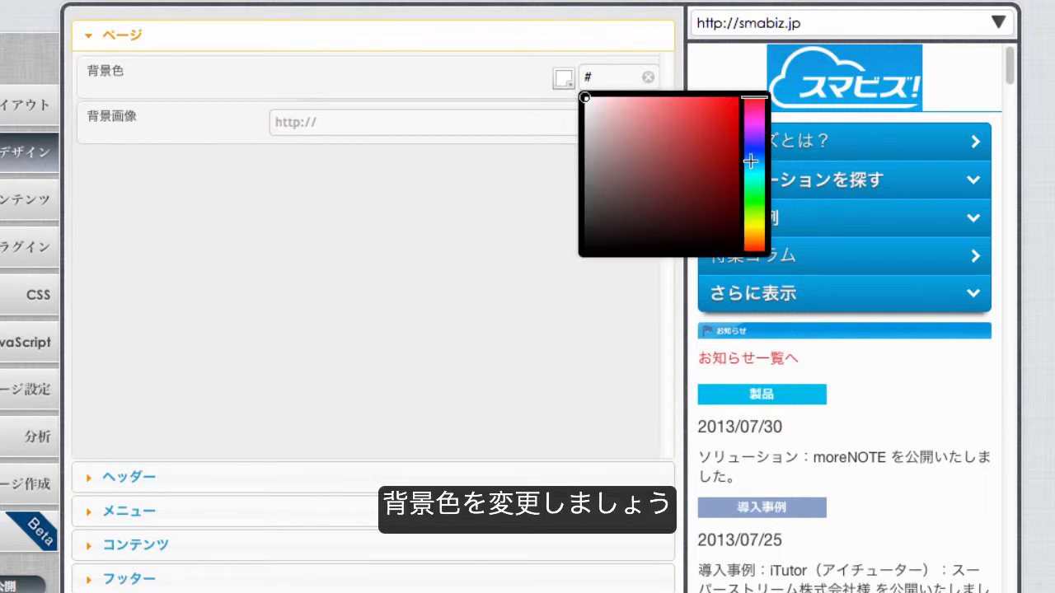
{"action": "left_click", "coordinate": [757, 173]}
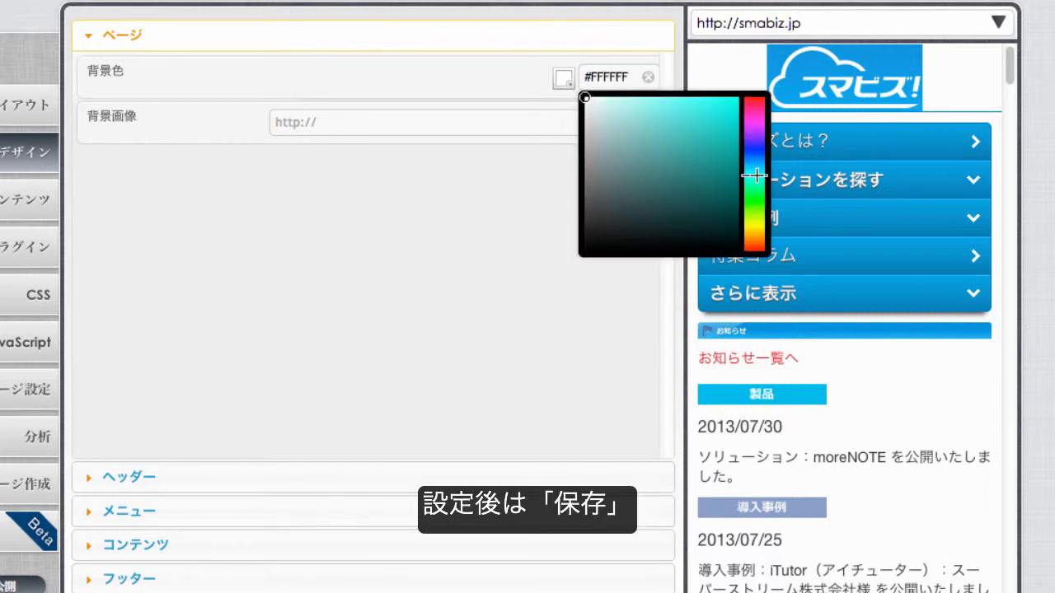
{"action": "left_click", "coordinate": [643, 105]}
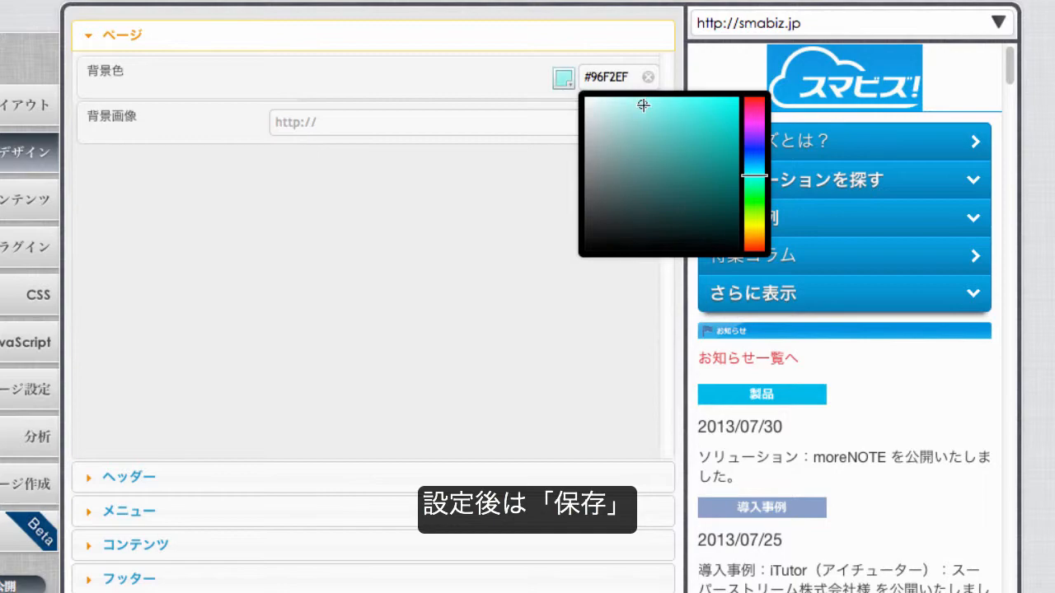
{"action": "left_click", "coordinate": [546, 357]}
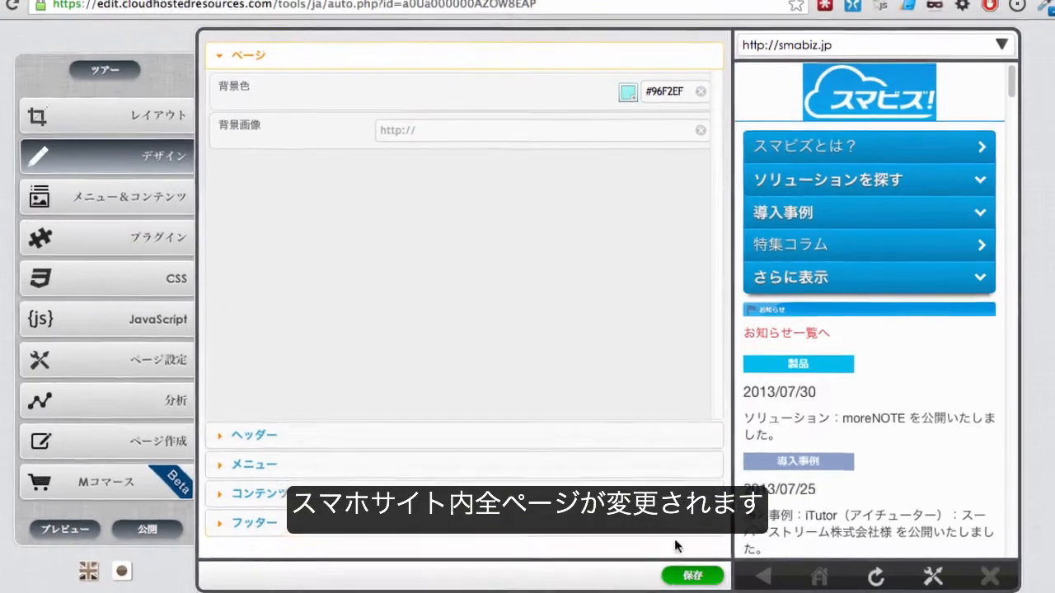
{"action": "left_click", "coordinate": [680, 576]}
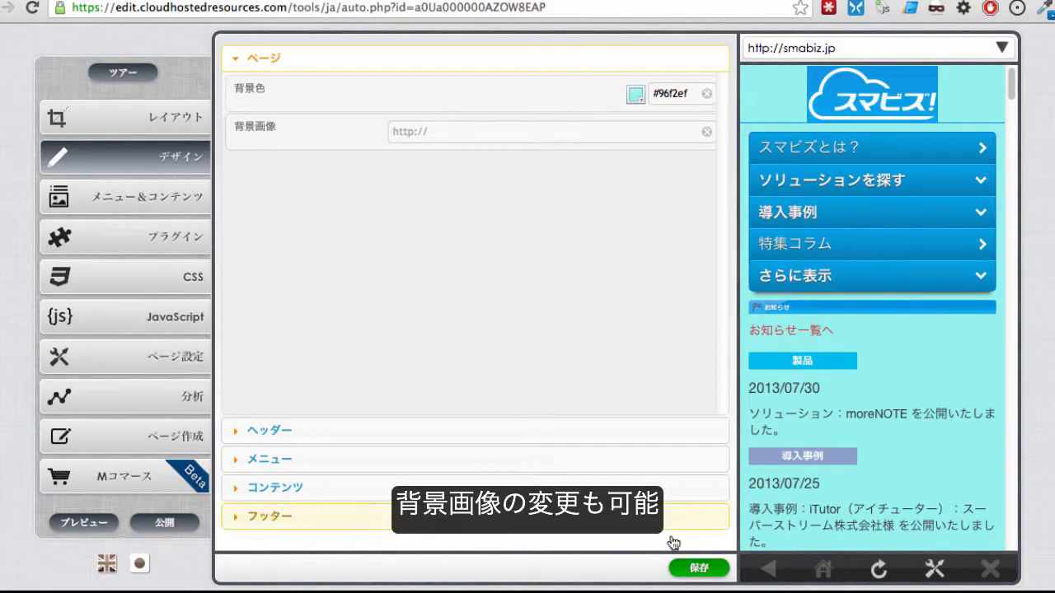
{"action": "left_click", "coordinate": [452, 131]}
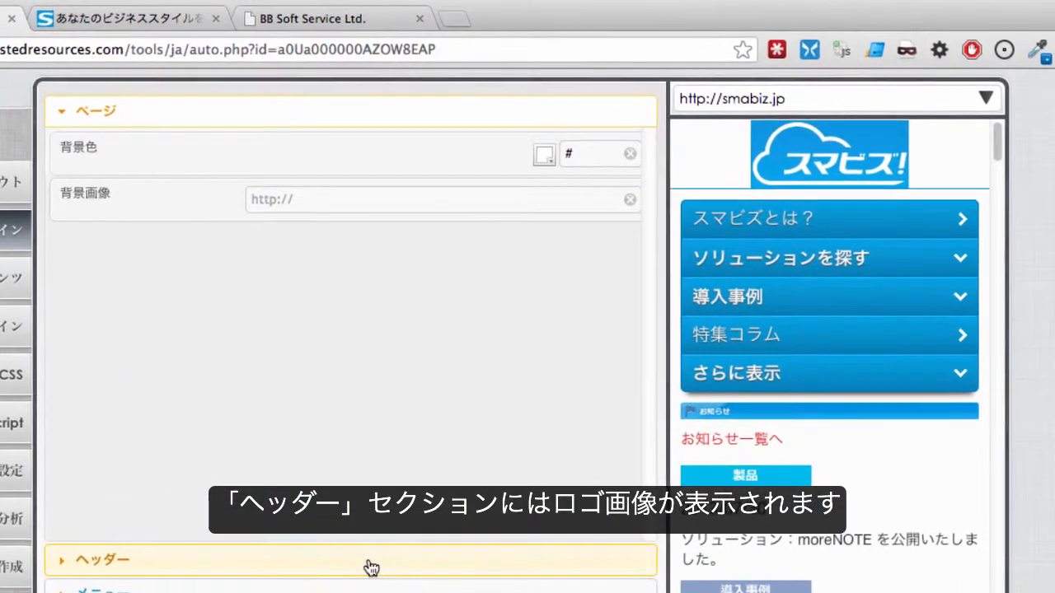
Step: Open the header settings and examine the custom logo upload, custom logo URL and maximum logo height options
{"action": "left_click", "coordinate": [493, 446]}
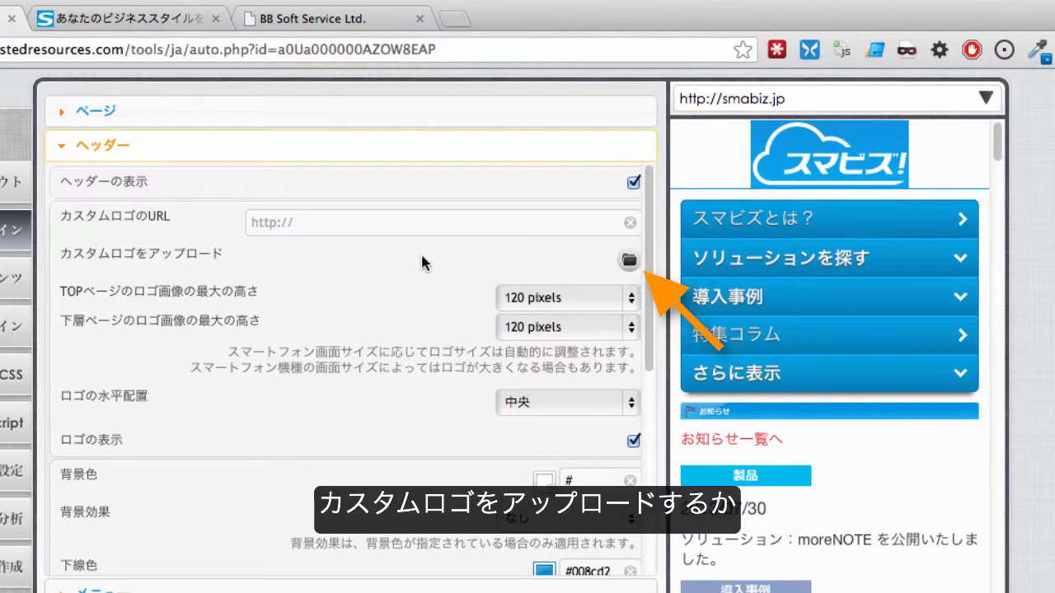
{"action": "left_click", "coordinate": [629, 261]}
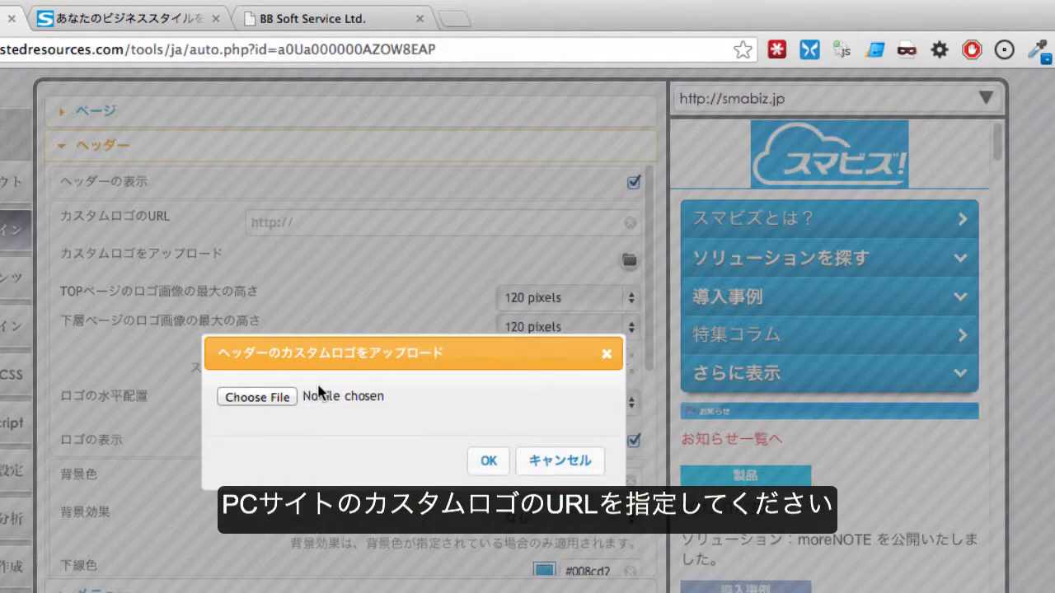
{"action": "left_click", "coordinate": [601, 474]}
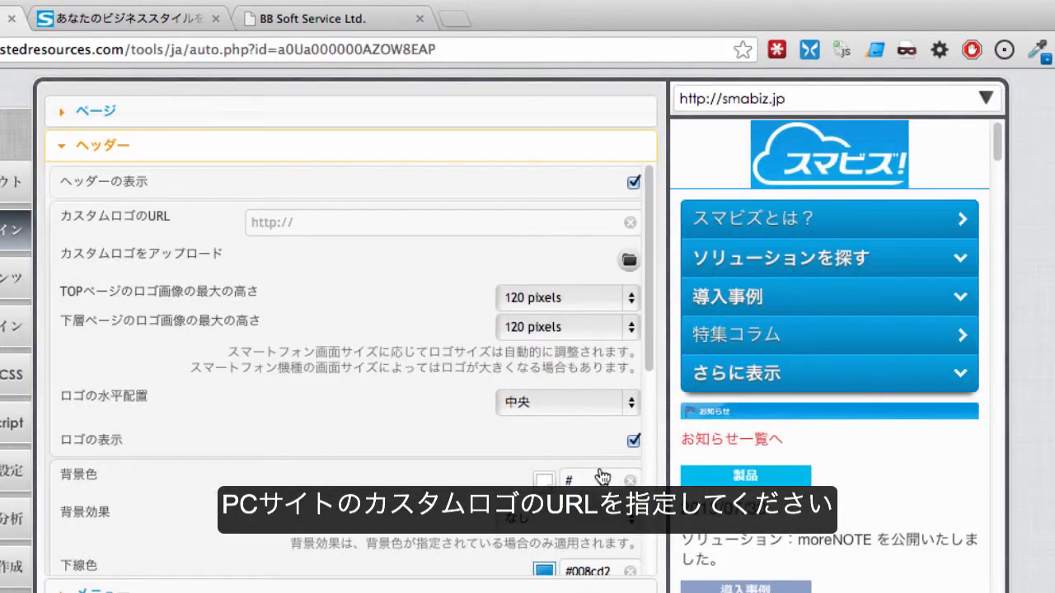
{"action": "left_click", "coordinate": [355, 219]}
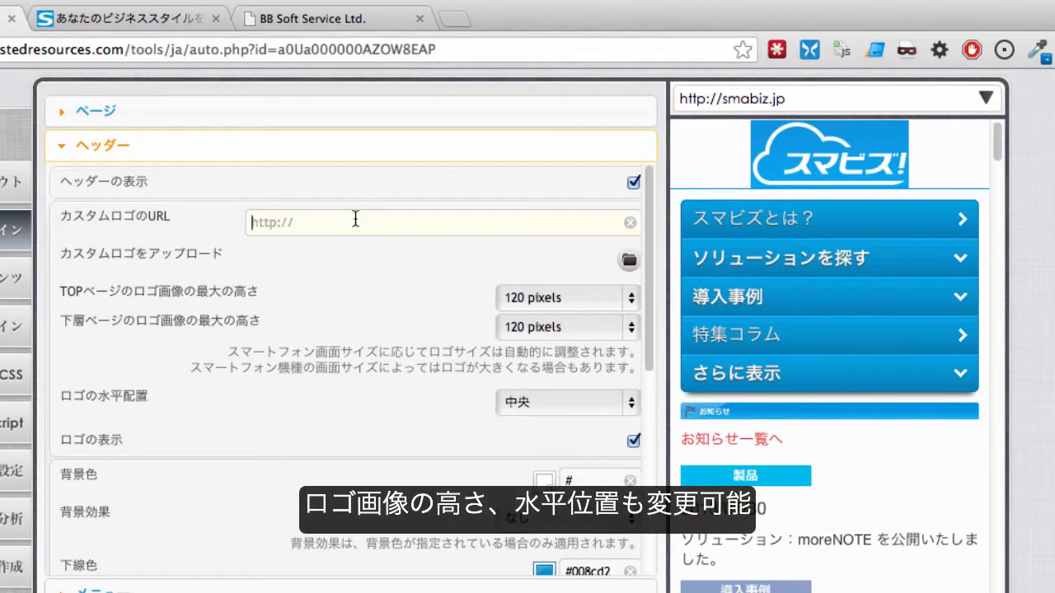
{"action": "left_click", "coordinate": [631, 300]}
{"action": "left_click", "coordinate": [633, 301]}
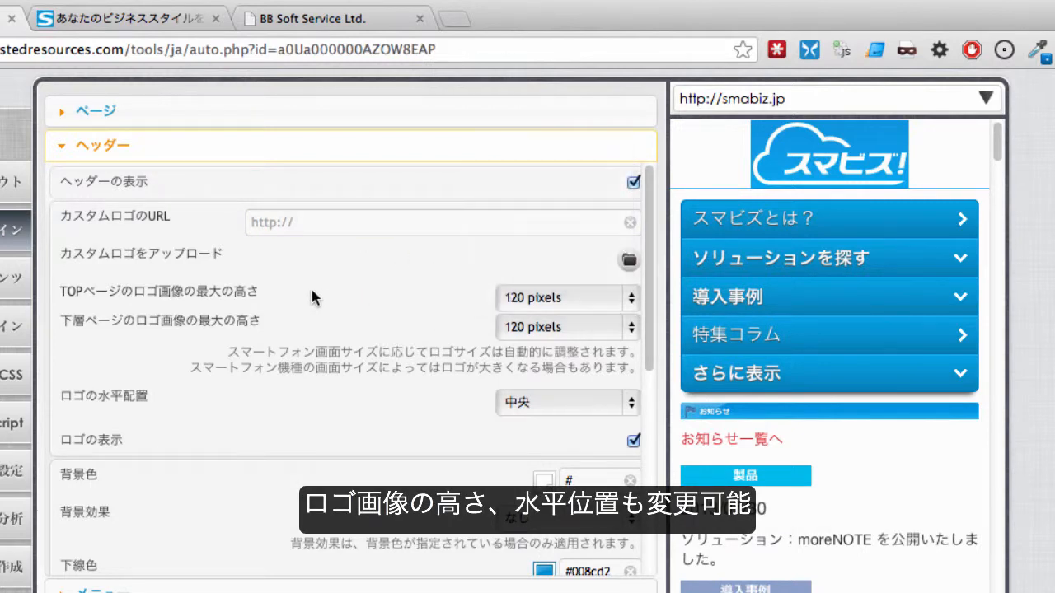
Step: Set the header logo's horizontal alignment to 左寄せ and save the design
{"action": "left_click", "coordinate": [626, 404]}
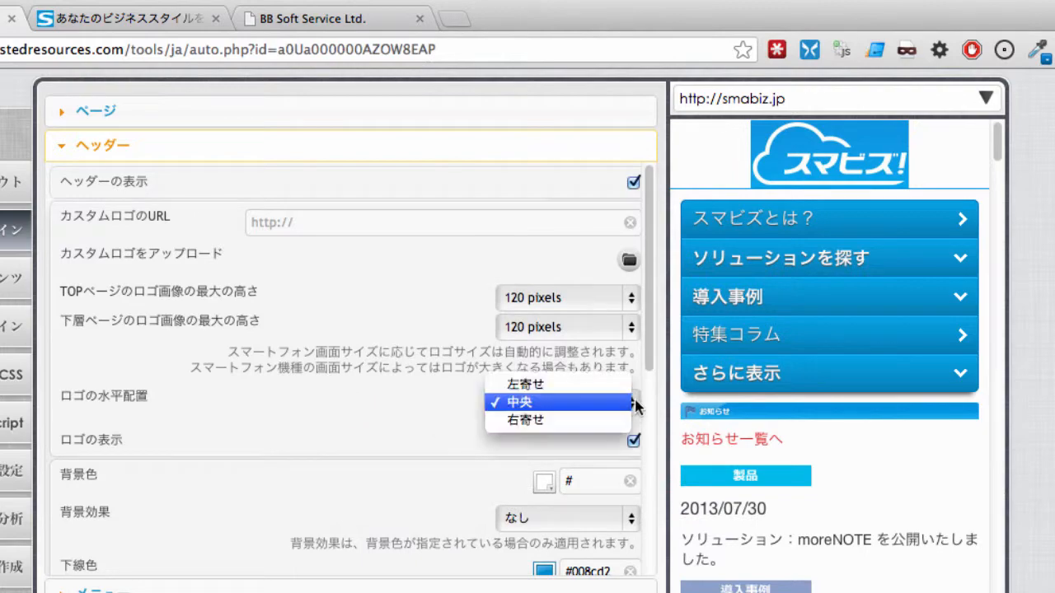
{"action": "left_click", "coordinate": [612, 387]}
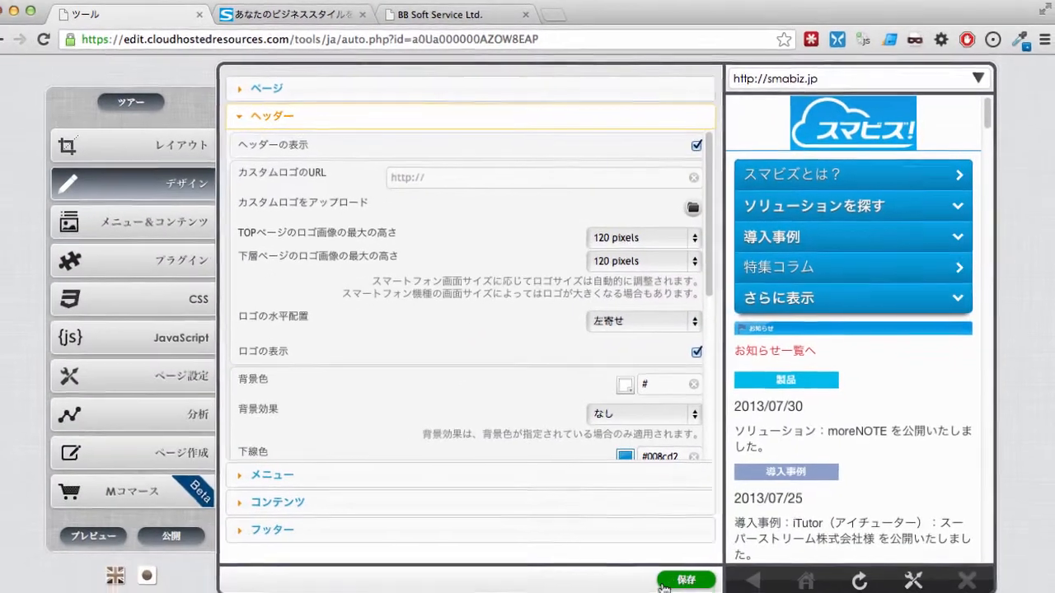
{"action": "left_click", "coordinate": [671, 579]}
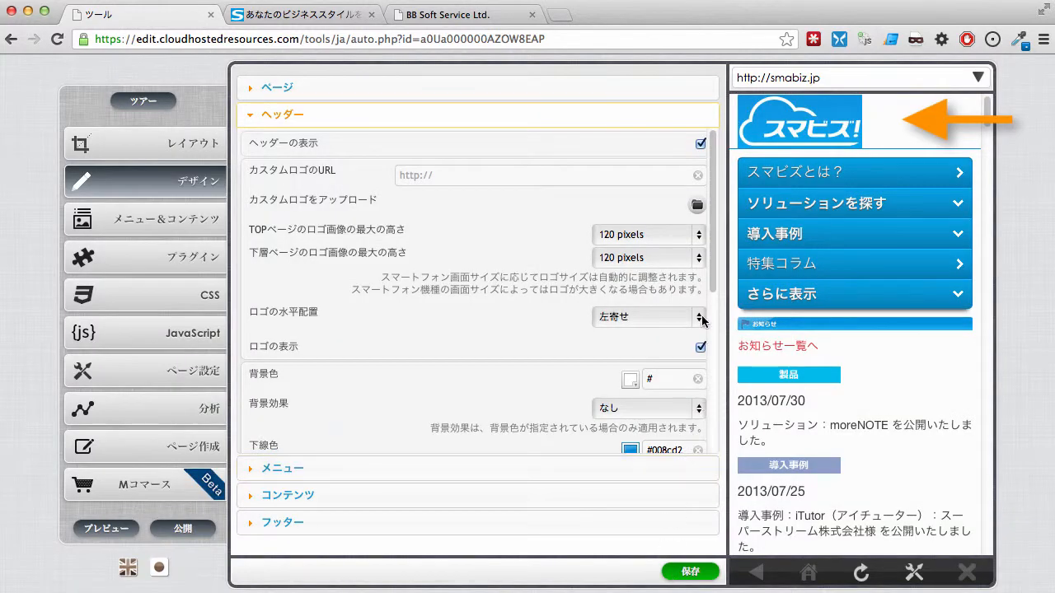
Step: Set the header logo's horizontal alignment back to 中央 and save the design
{"action": "left_click", "coordinate": [699, 318]}
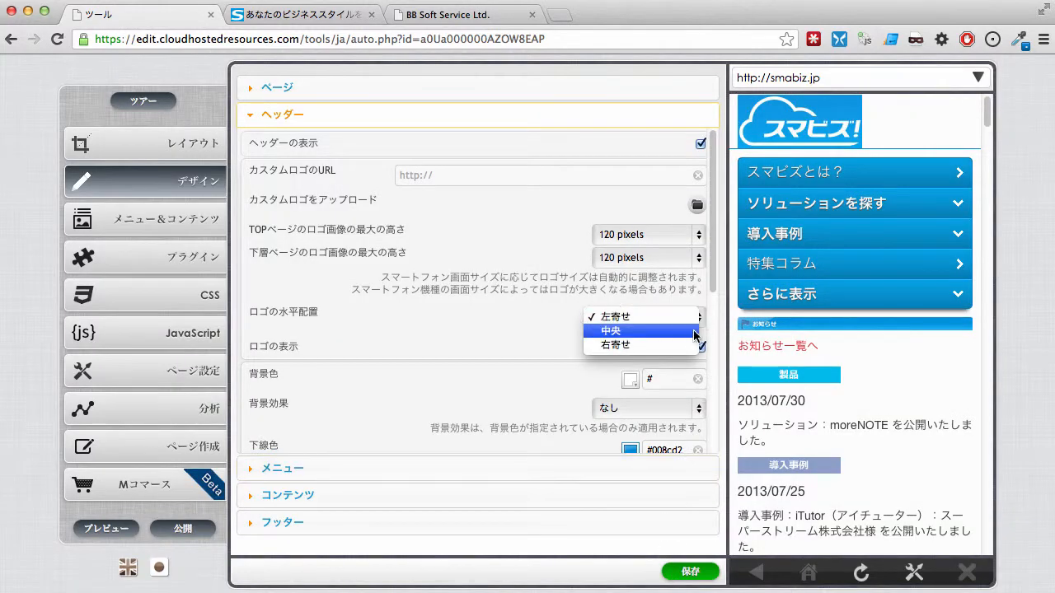
{"action": "left_click", "coordinate": [695, 332]}
{"action": "left_click", "coordinate": [674, 572]}
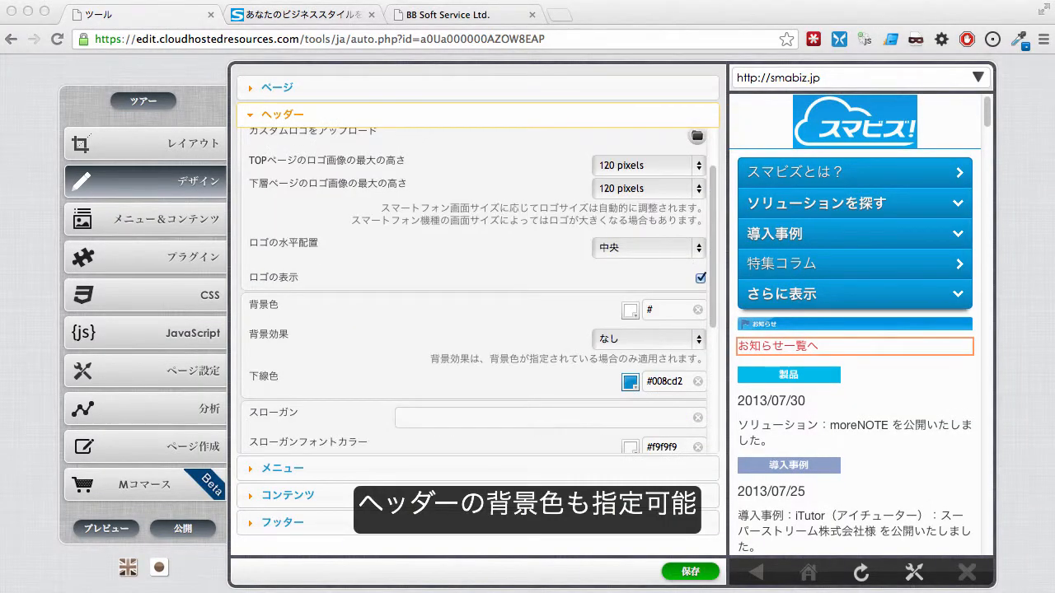
Step: Set the header's background colour to #0D97E0 to match the logo, and save the design
{"action": "left_click", "coordinate": [666, 310]}
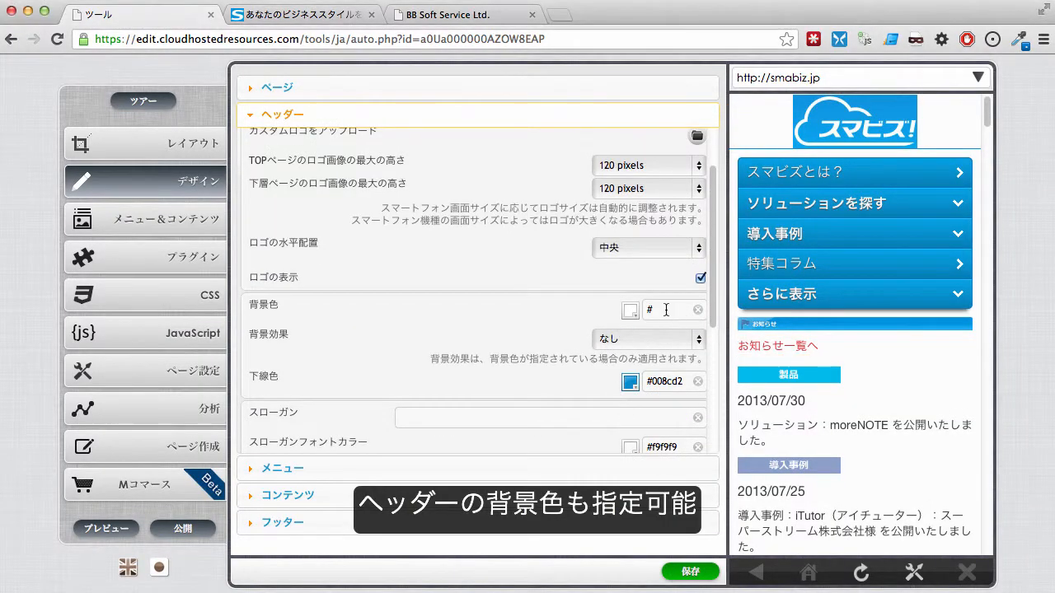
{"action": "left_click", "coordinate": [631, 311]}
{"action": "type", "text": "#0D97E0"}
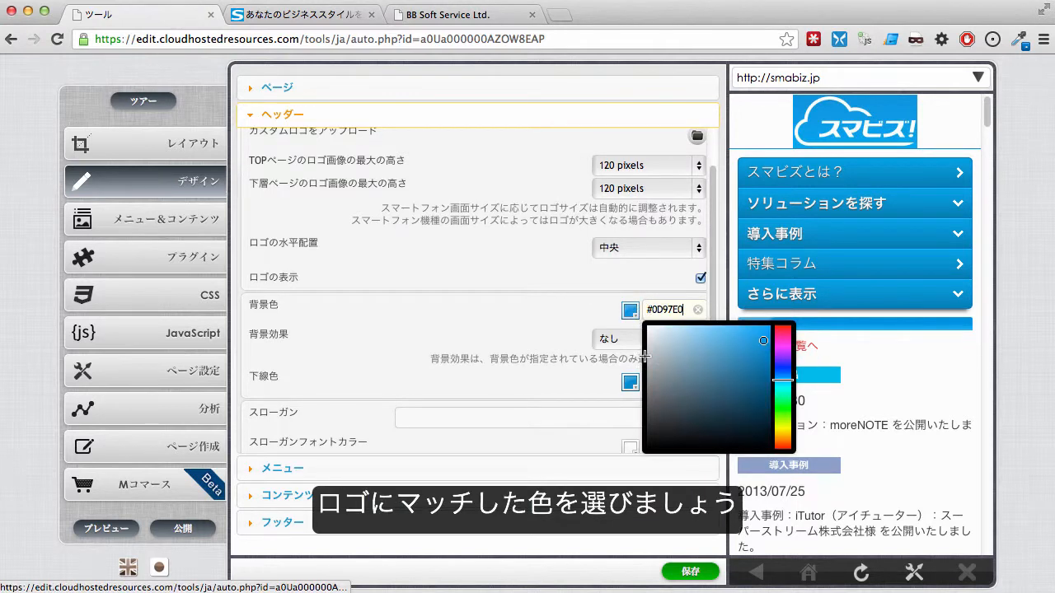
{"action": "left_click", "coordinate": [503, 379]}
{"action": "left_click", "coordinate": [679, 574]}
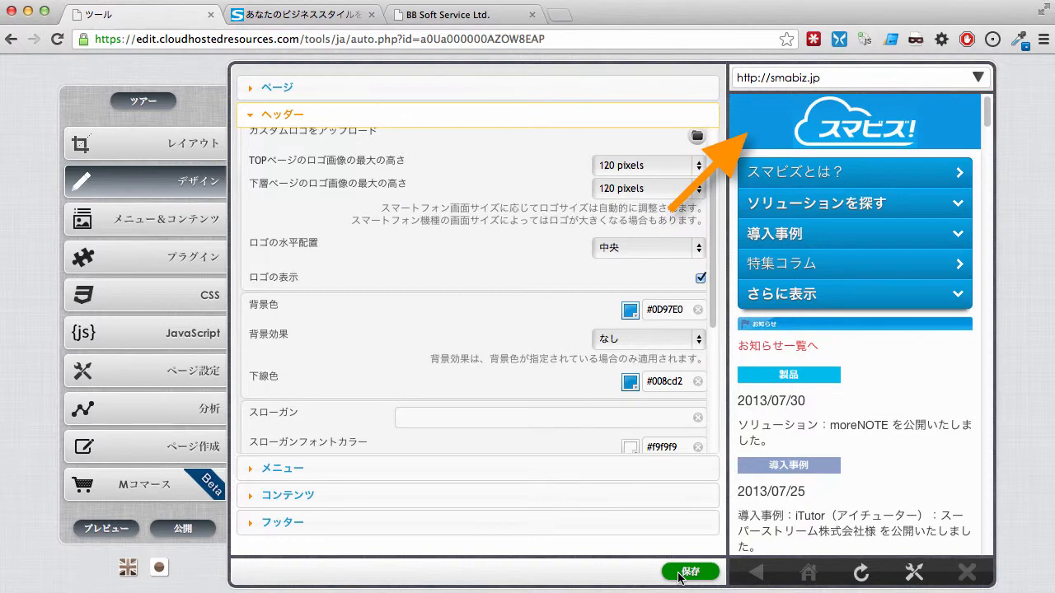
Step: Review the available background effects for the header without changing the selected one
{"action": "scroll", "coordinate": [698, 329], "scroll_direction": "down", "scroll_amount": 1}
{"action": "left_click", "coordinate": [699, 322]}
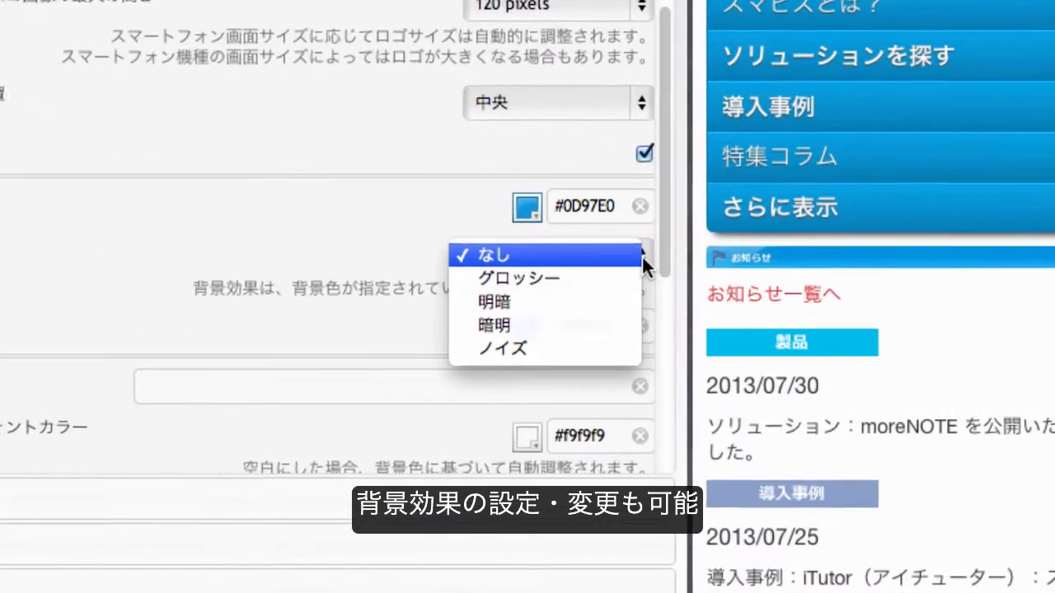
{"action": "left_click", "coordinate": [447, 204]}
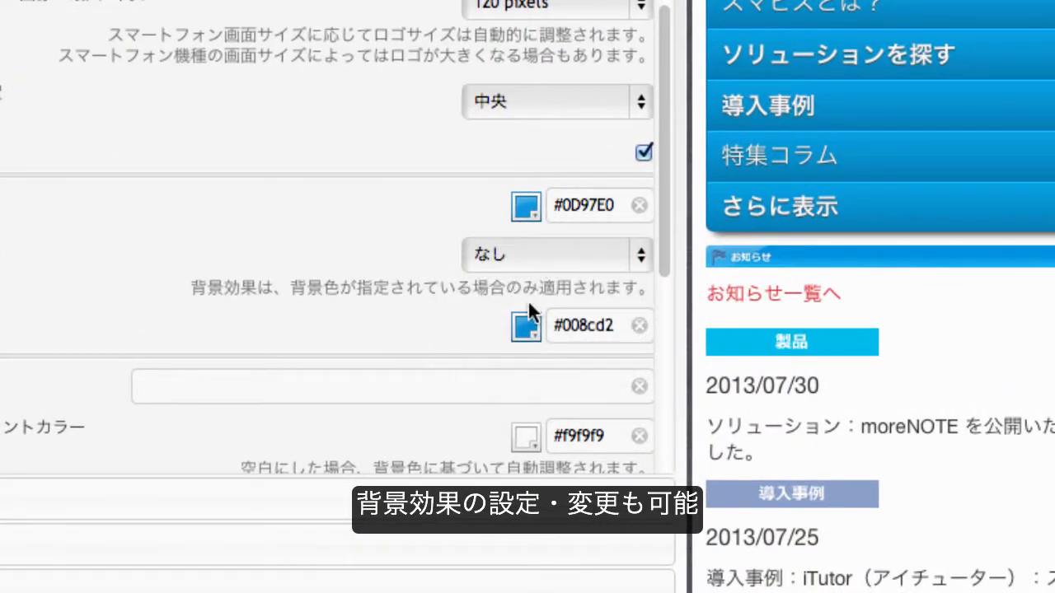
Step: Set the header's underline colour to pink #F2386D and save the design
{"action": "left_click", "coordinate": [527, 330]}
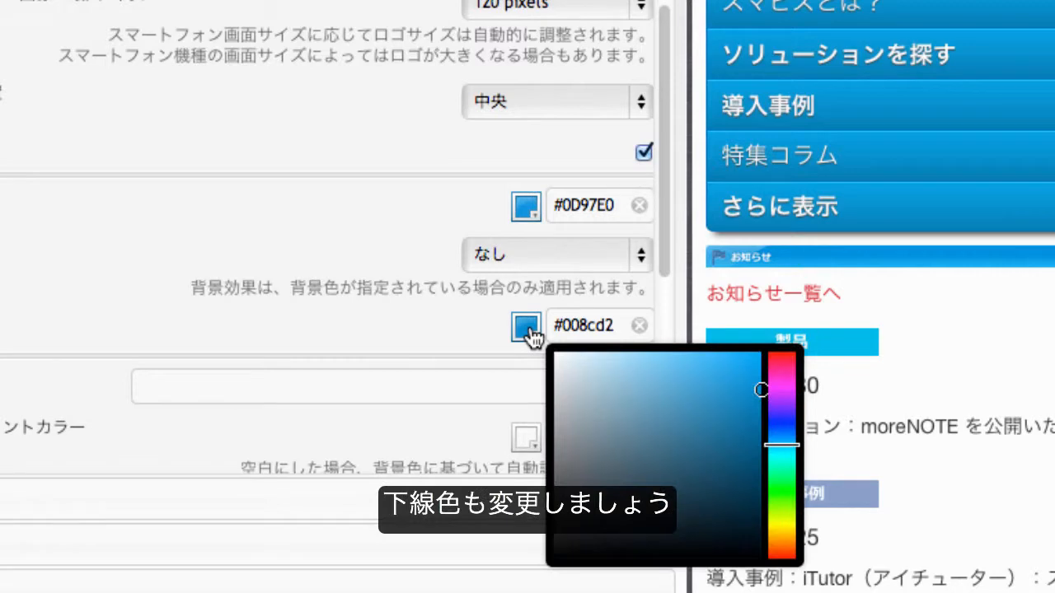
{"action": "left_click", "coordinate": [780, 362]}
{"action": "left_click", "coordinate": [682, 356]}
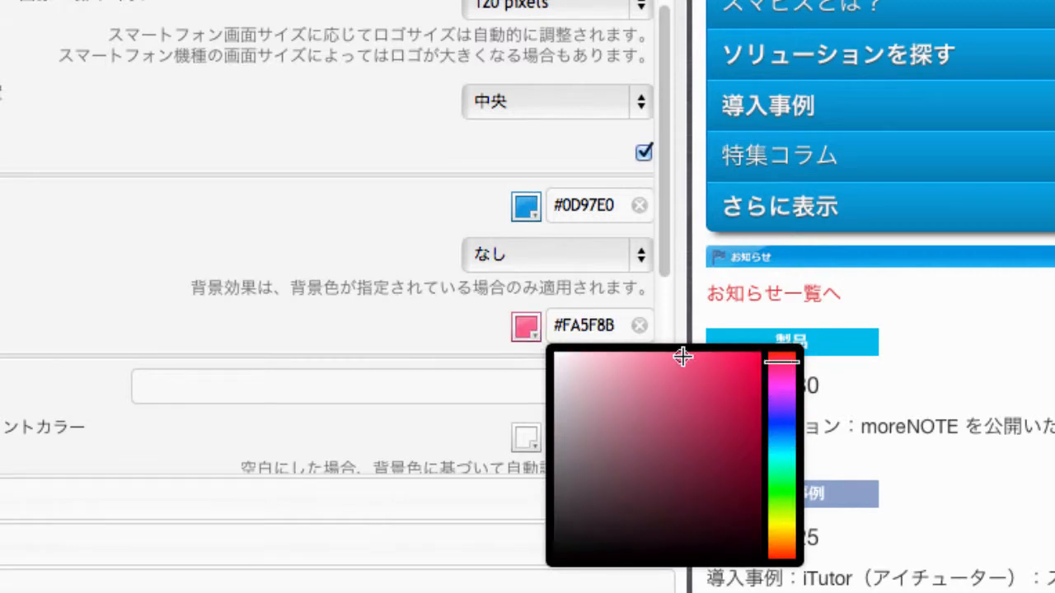
{"action": "left_click", "coordinate": [714, 360]}
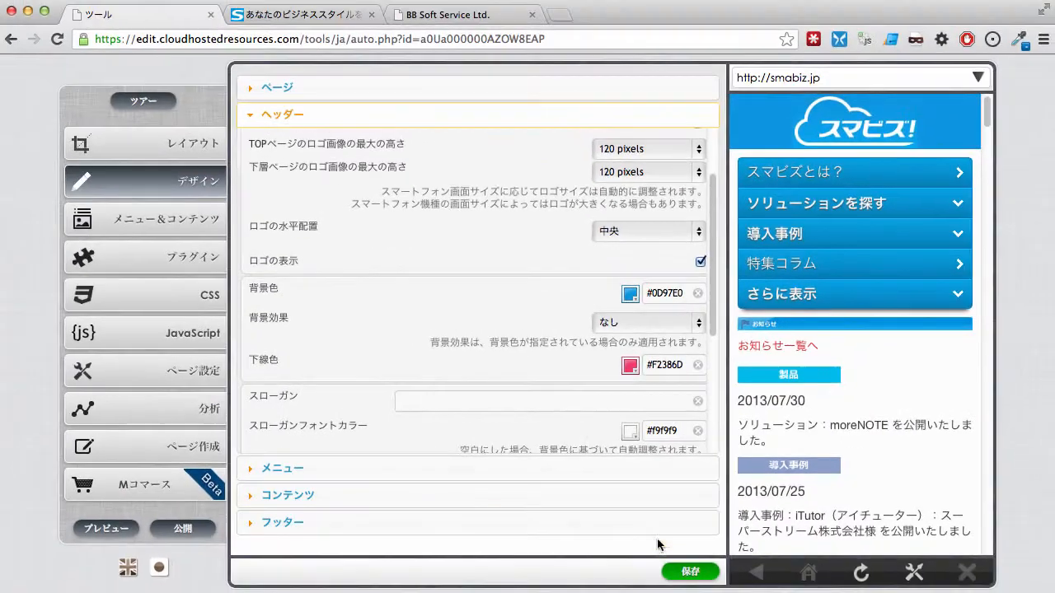
{"action": "left_click", "coordinate": [675, 577]}
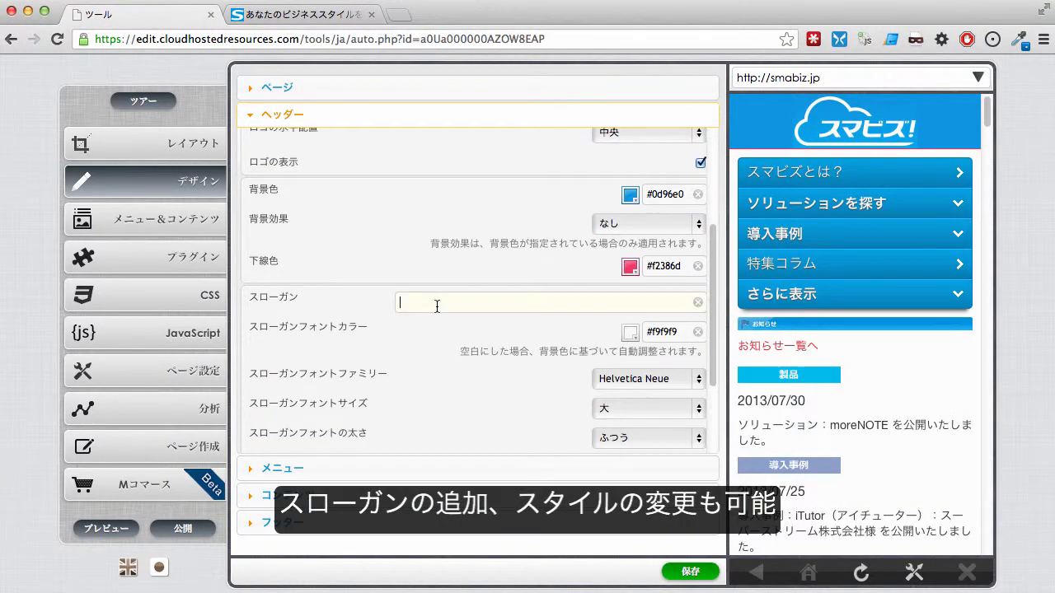
Step: Add the header slogan 法人様向けソリューション情報サイトです。 with font size 小 and save the design
{"action": "type", "text": "法人様向けソリューション情報サイトです。"}
{"action": "left_click", "coordinate": [443, 332]}
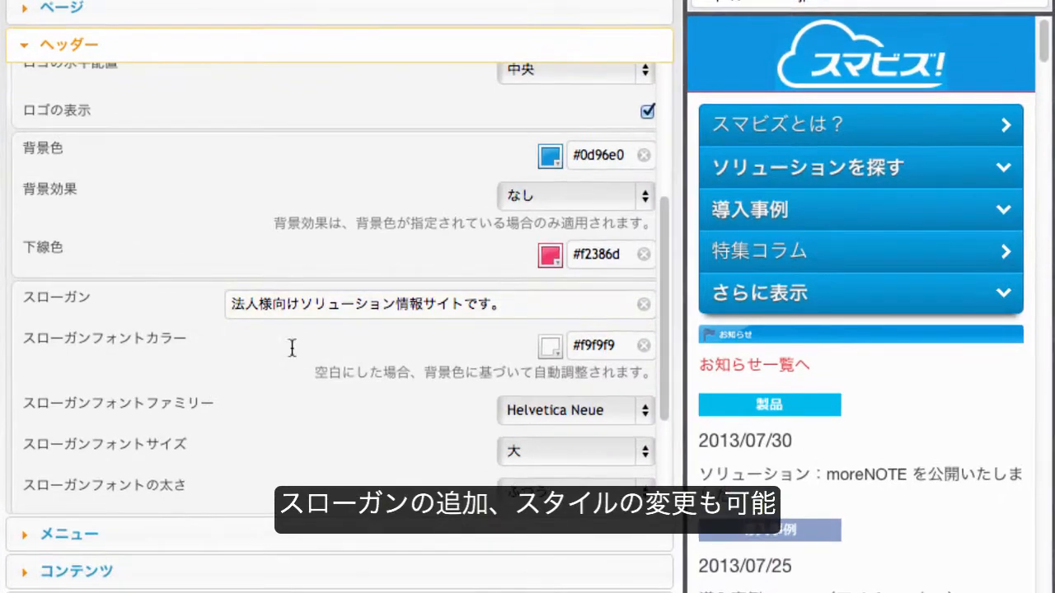
{"action": "left_click", "coordinate": [644, 451]}
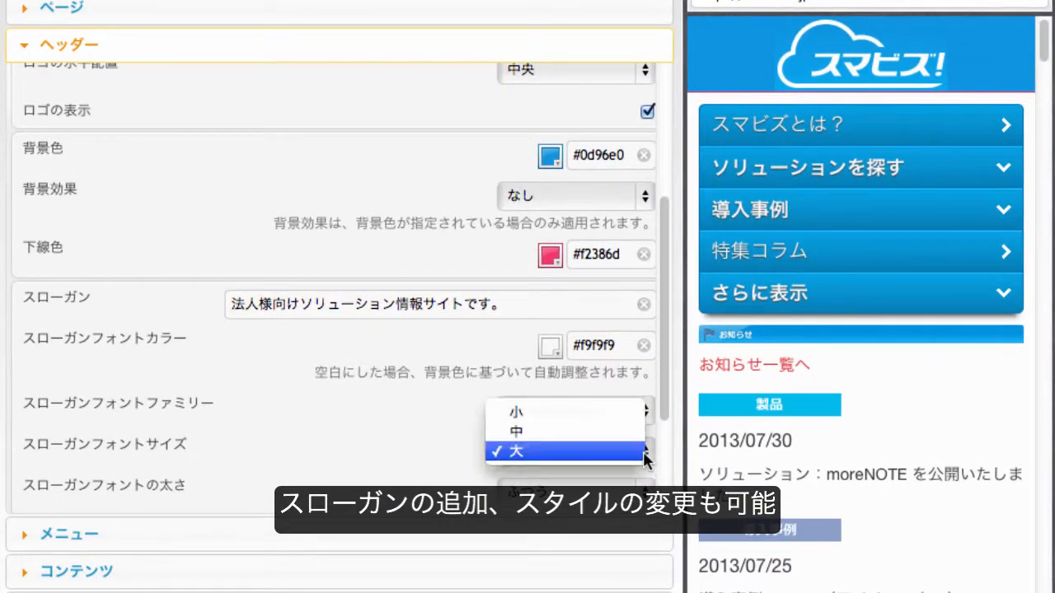
{"action": "left_click", "coordinate": [599, 411]}
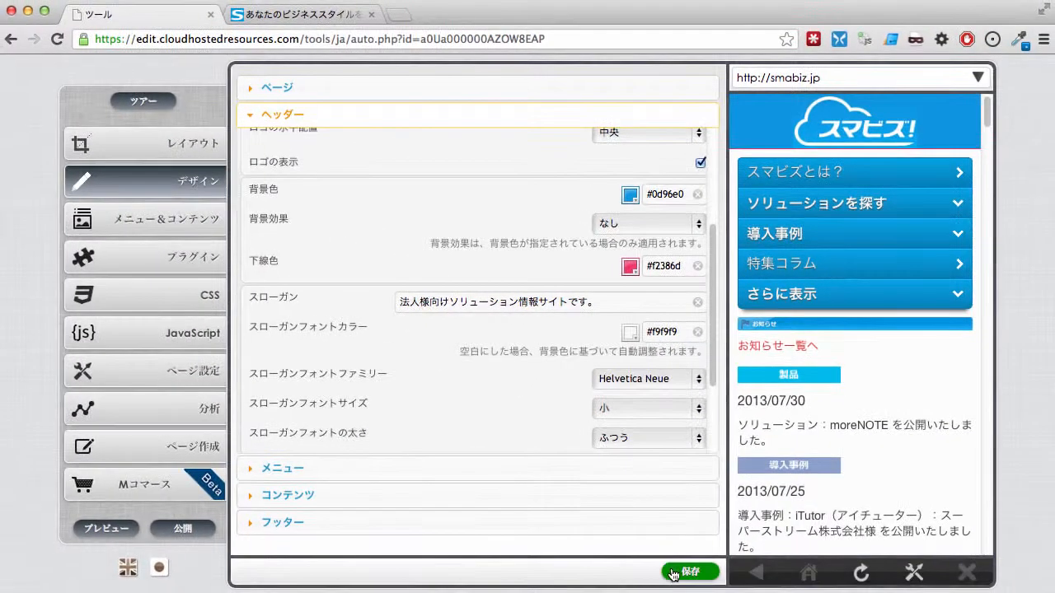
{"action": "left_click", "coordinate": [688, 572]}
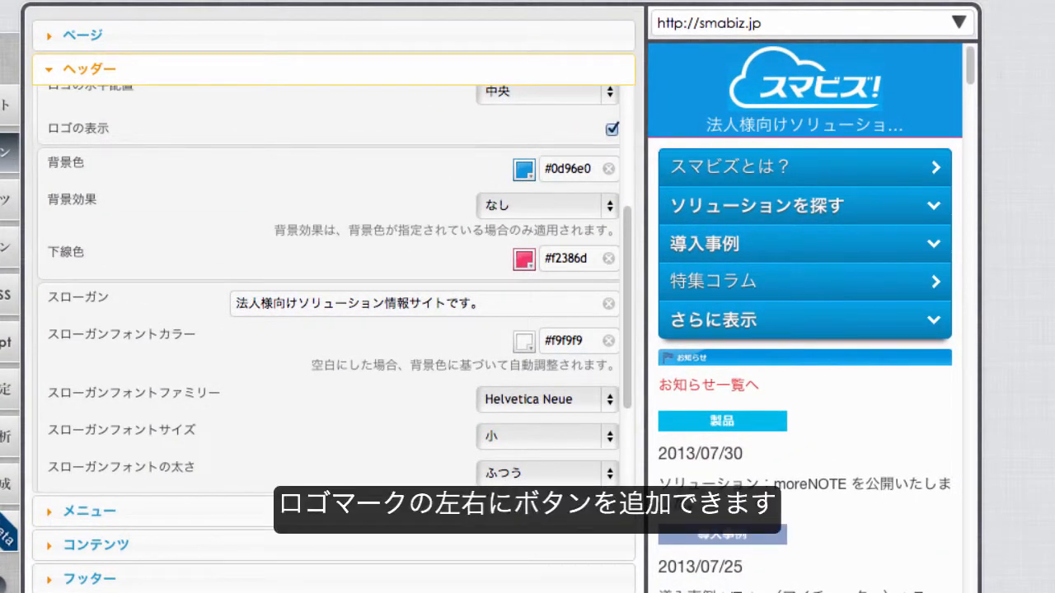
Step: Choose 前ページに戻る as the header's left button and save the design
{"action": "scroll", "coordinate": [377, 425], "scroll_direction": "down", "scroll_amount": 5}
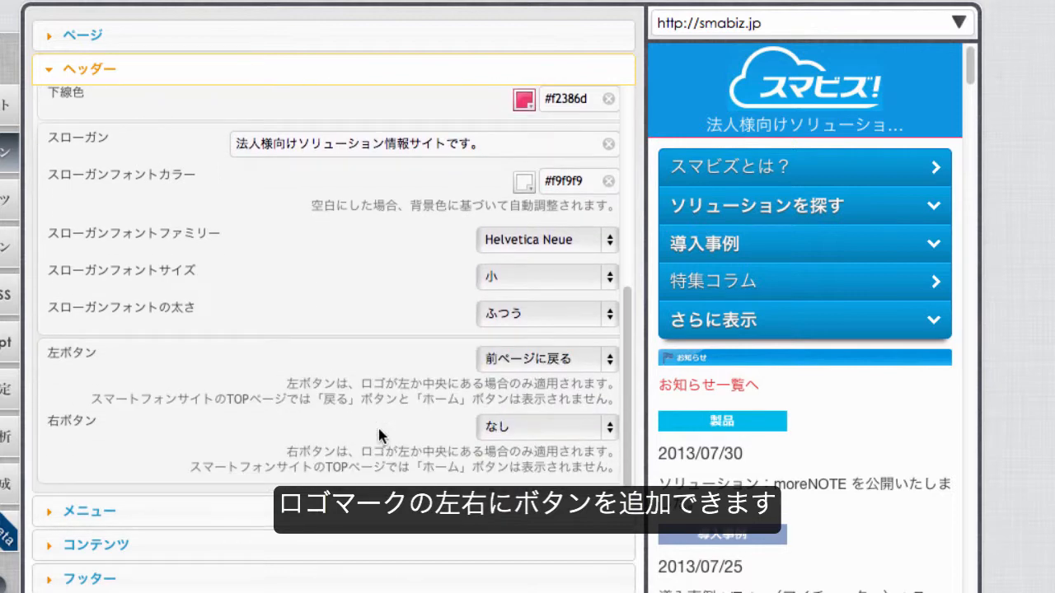
{"action": "left_click", "coordinate": [611, 360]}
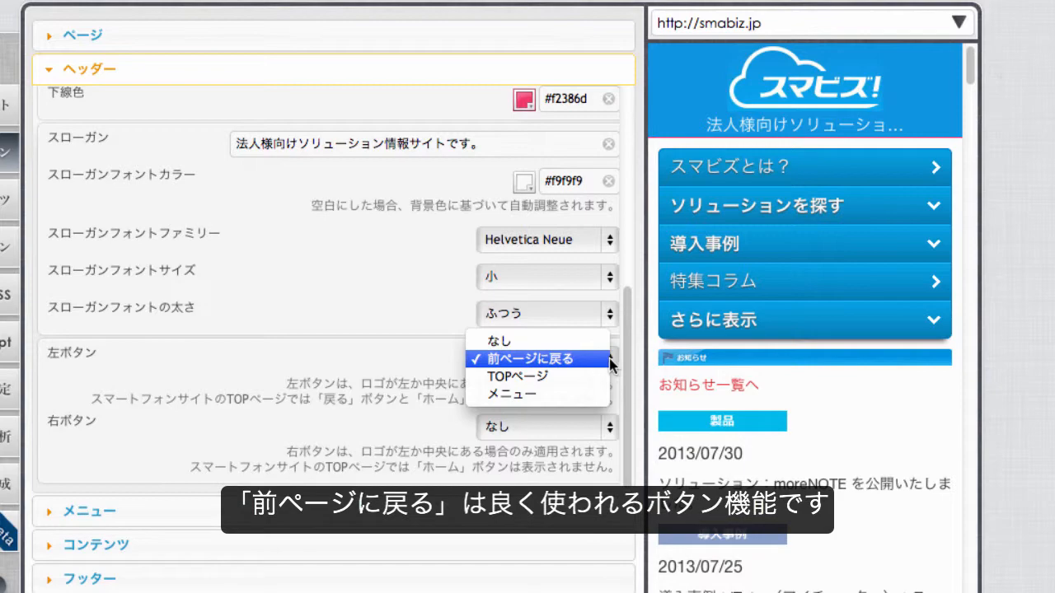
{"action": "left_click", "coordinate": [605, 359]}
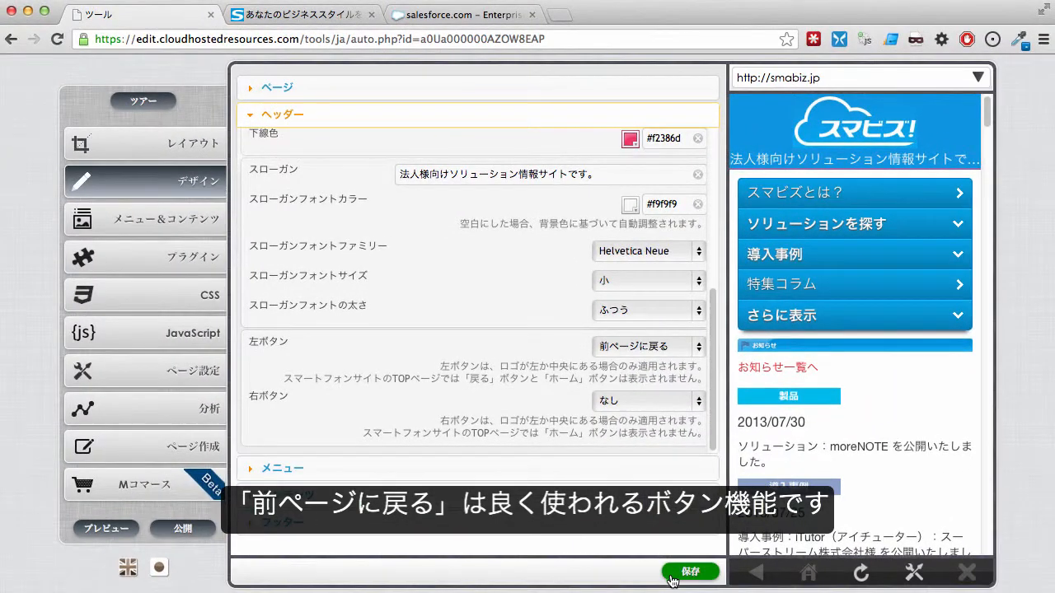
{"action": "left_click", "coordinate": [689, 571]}
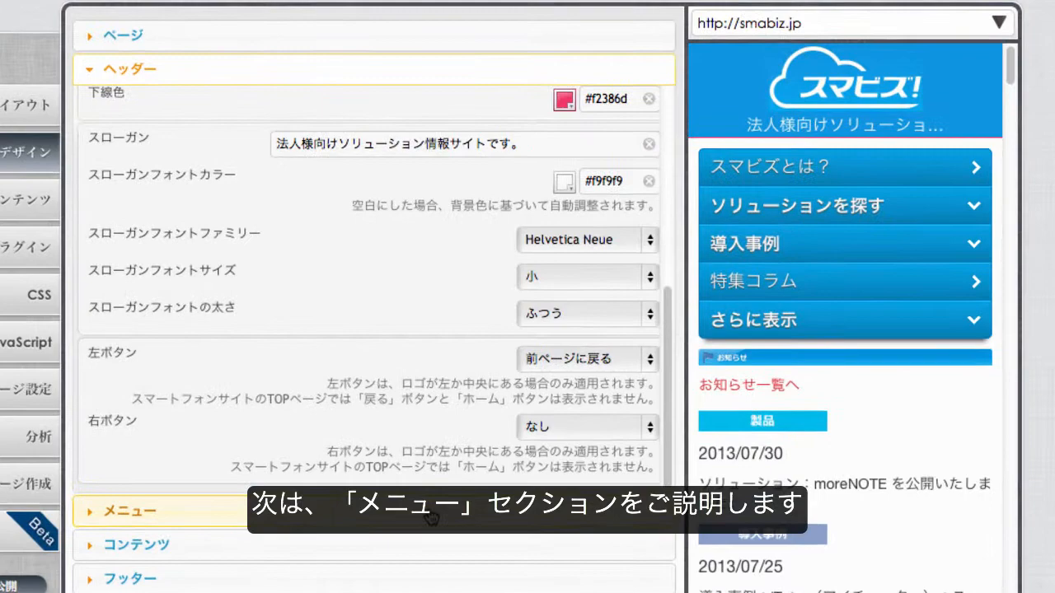
Step: In the menu section, set the layout to 全てのページを水平配置 and save the design
{"action": "left_click", "coordinate": [523, 469]}
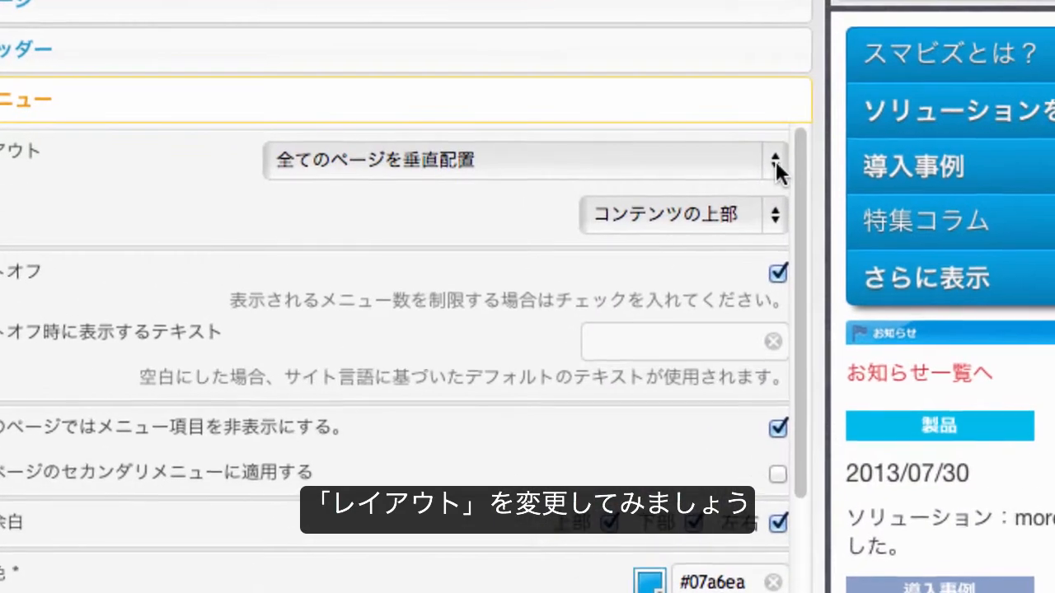
{"action": "left_click", "coordinate": [649, 146]}
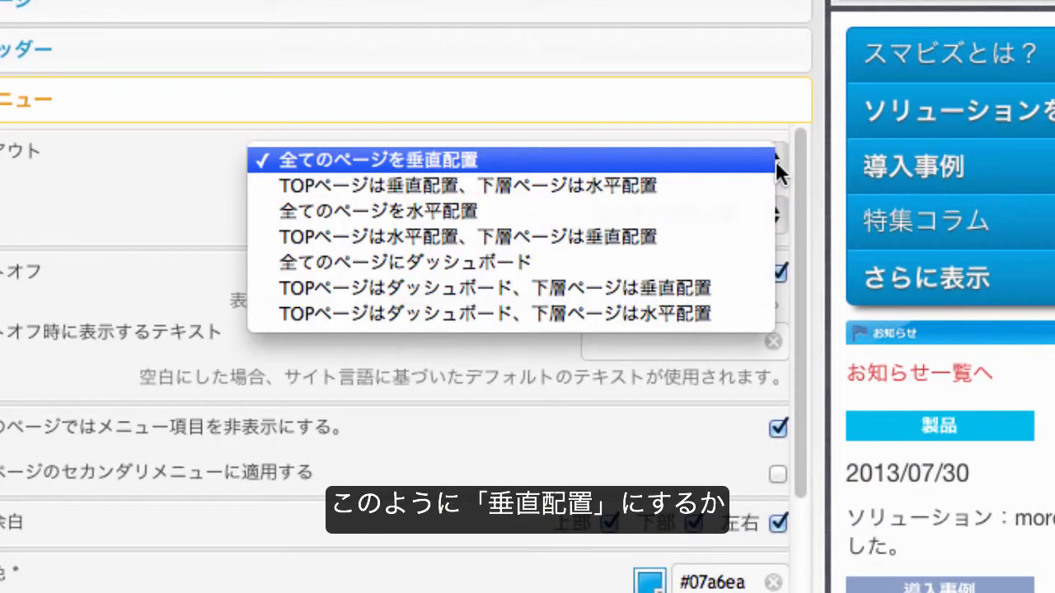
{"action": "left_click", "coordinate": [701, 210]}
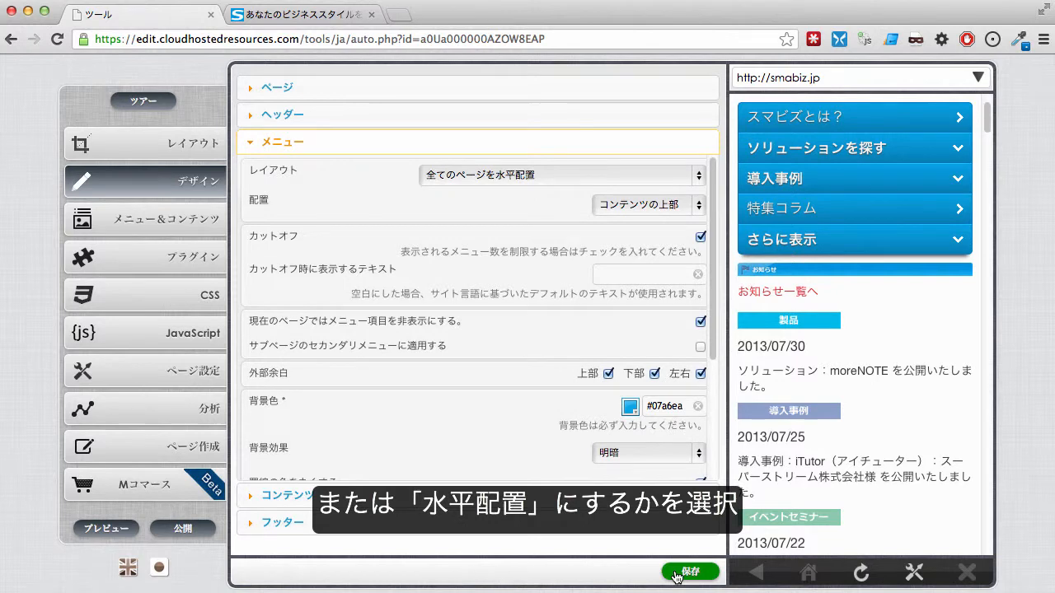
{"action": "left_click", "coordinate": [675, 572]}
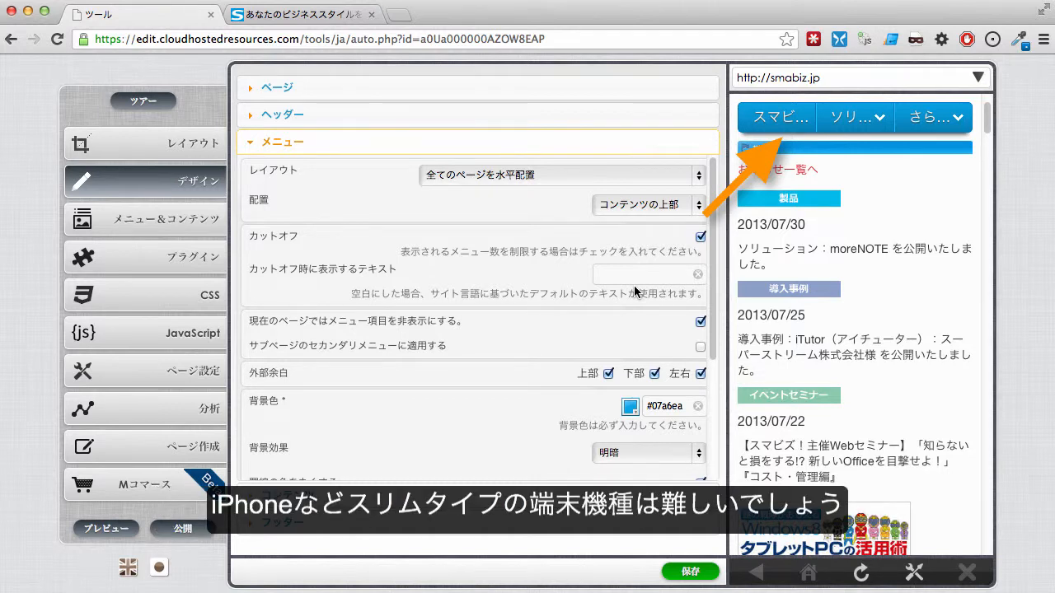
Step: Set the menu layout to 全てのページを垂直配置 and save the design
{"action": "left_click", "coordinate": [697, 176]}
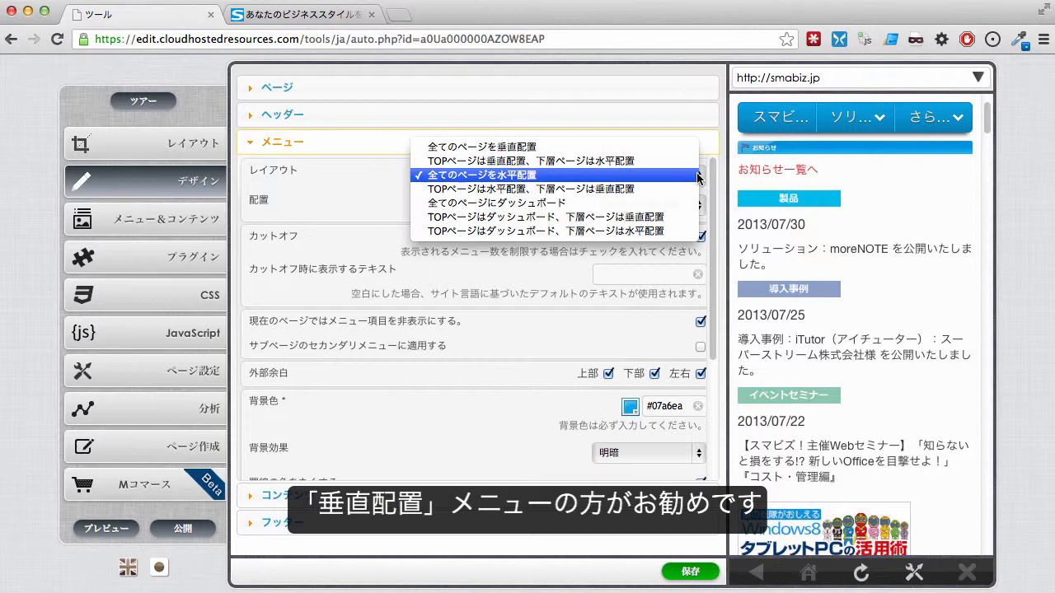
{"action": "left_click", "coordinate": [628, 147]}
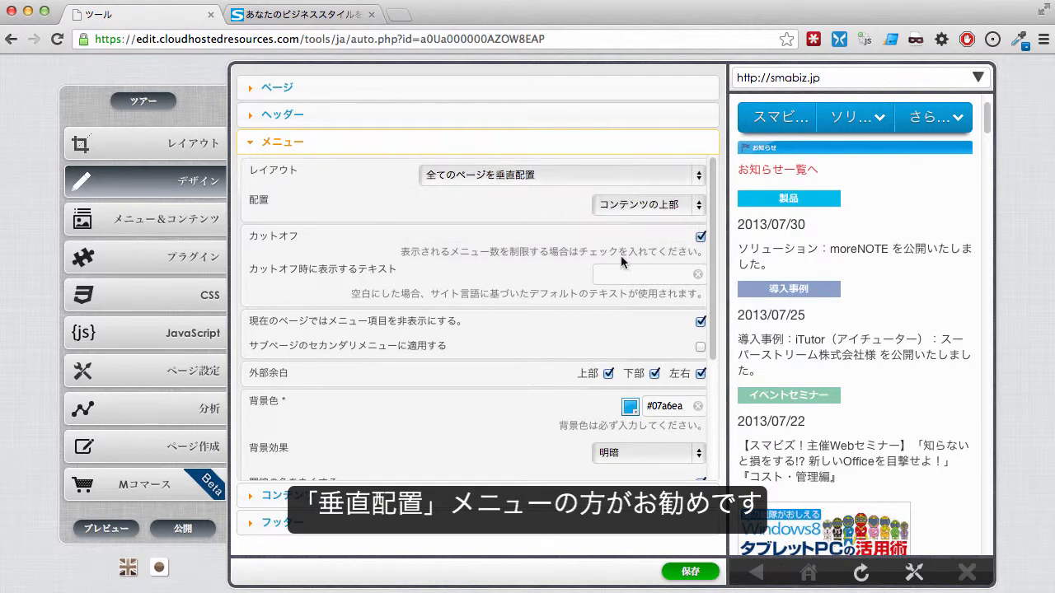
{"action": "left_click", "coordinate": [670, 573]}
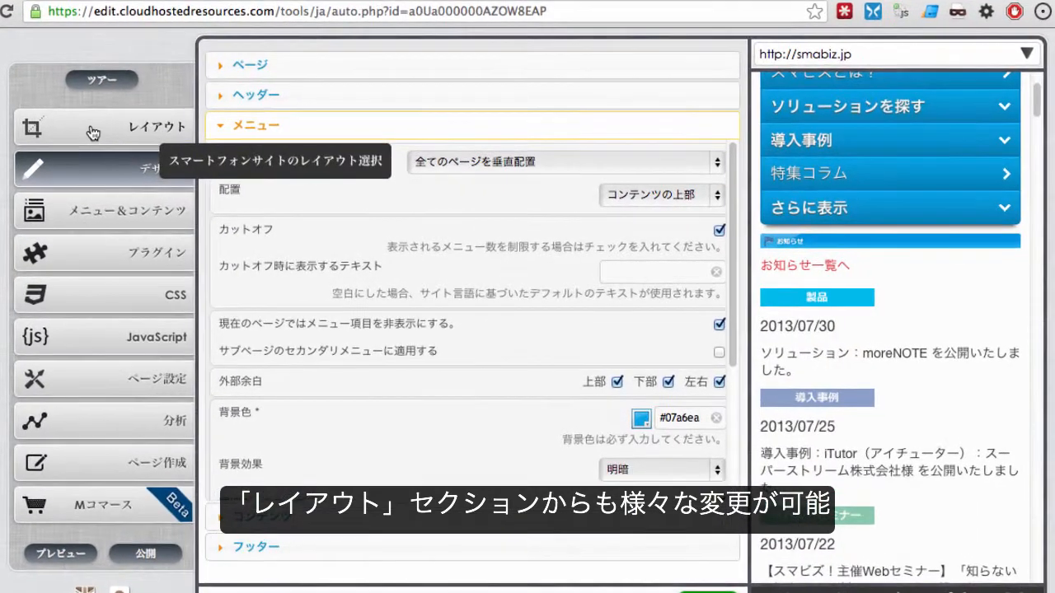
Step: Apply layout #2, with a vertical menu below the content, and check the menu's position in the site preview
{"action": "left_click", "coordinate": [135, 146]}
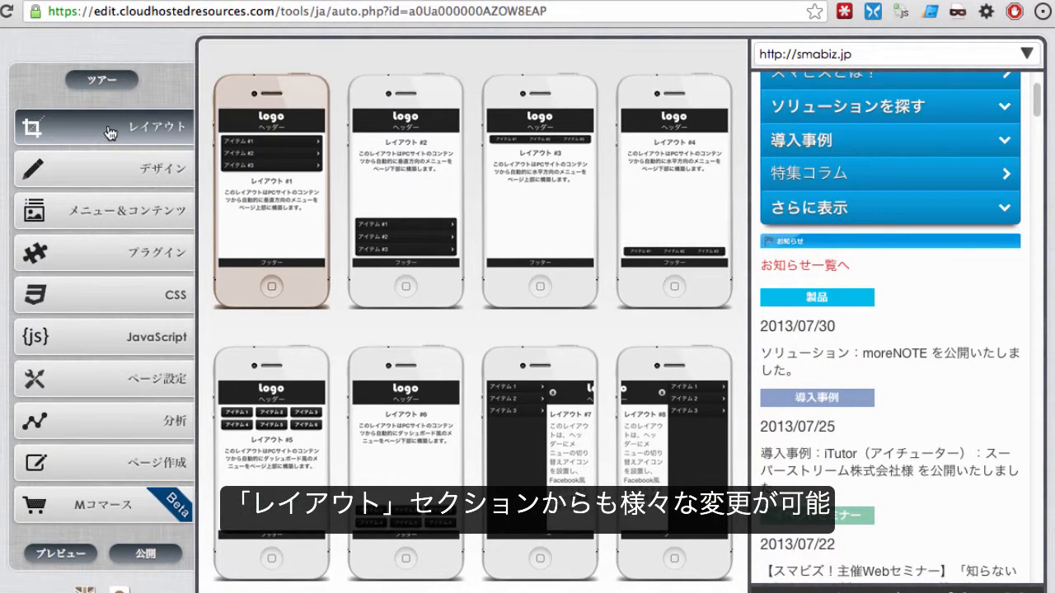
{"action": "left_click", "coordinate": [412, 203]}
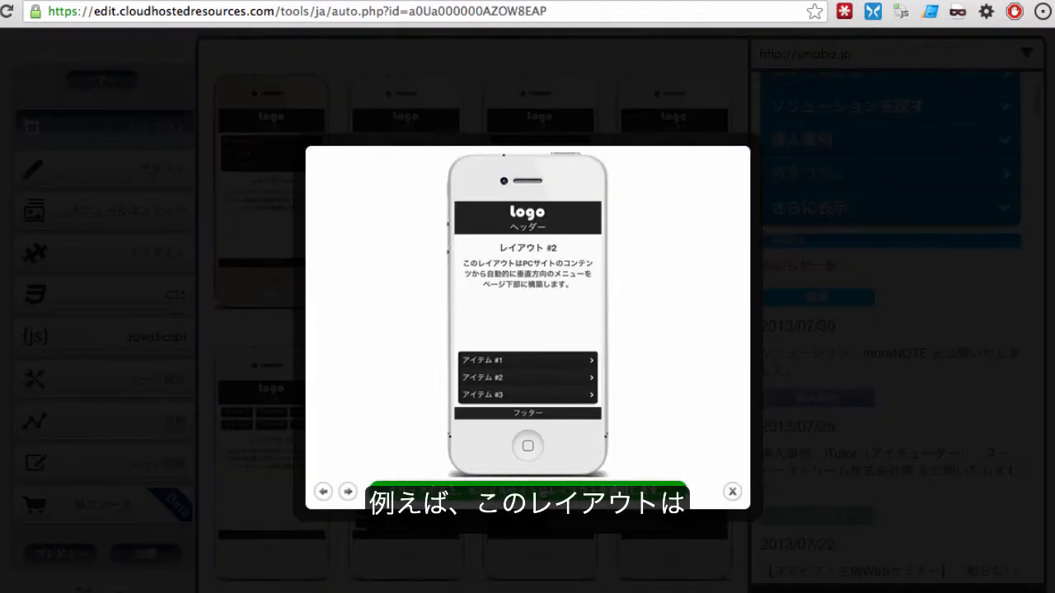
{"action": "left_click", "coordinate": [528, 491]}
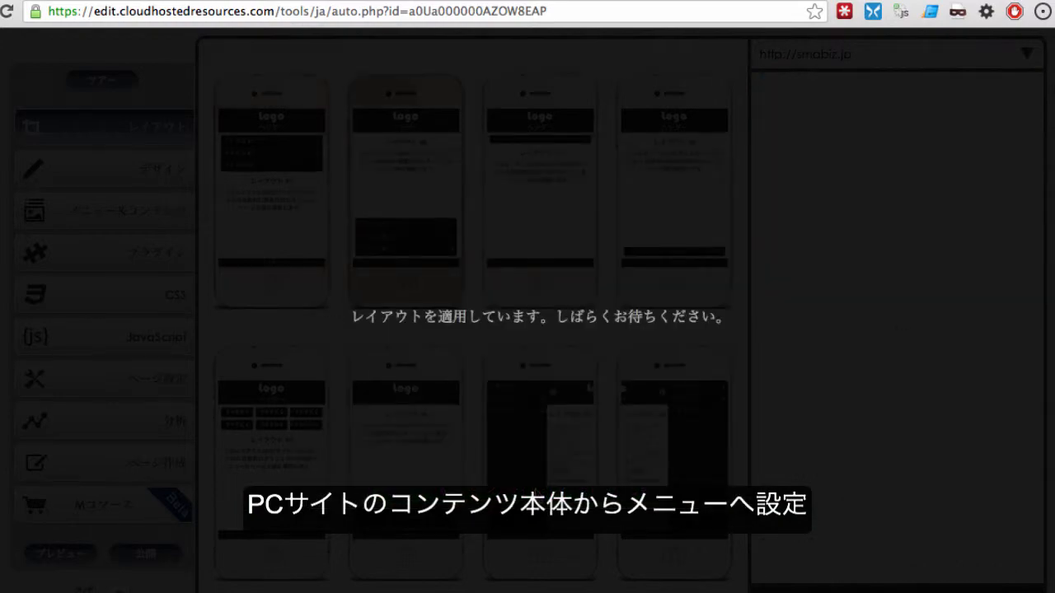
{"action": "scroll", "coordinate": [880, 471], "scroll_direction": "down", "scroll_amount": 15}
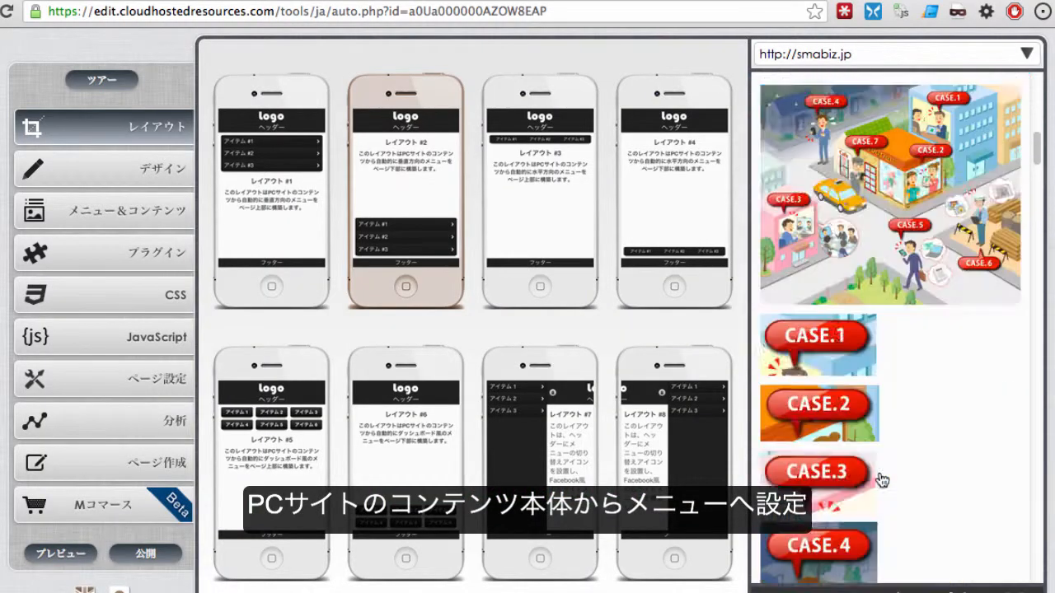
{"action": "scroll", "coordinate": [879, 472], "scroll_direction": "down", "scroll_amount": 10}
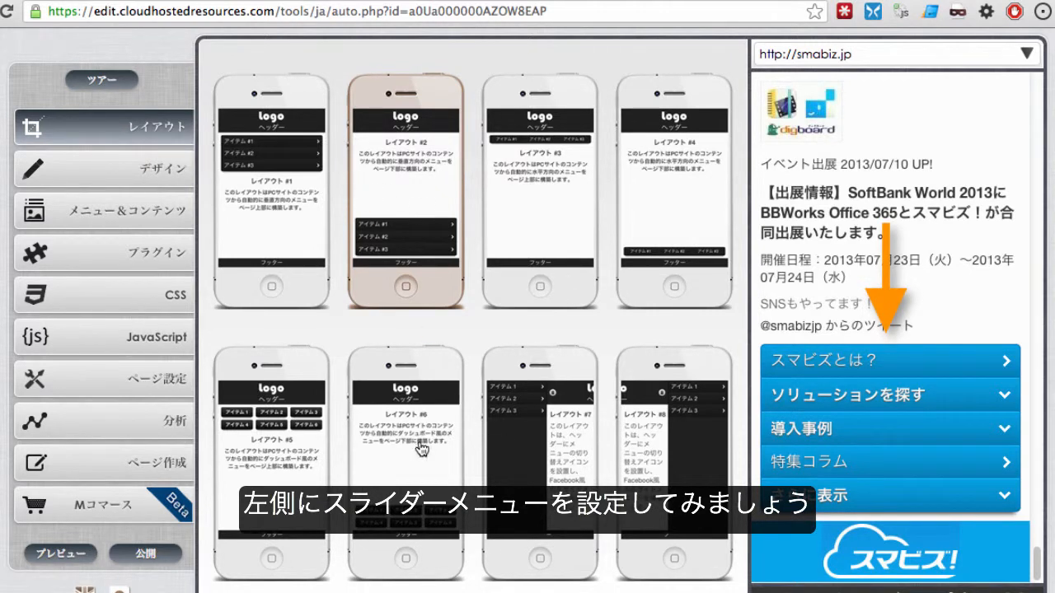
Step: Apply layout #7 with the left slide-in menu and try its toggle icon in the site preview
{"action": "left_click", "coordinate": [526, 455]}
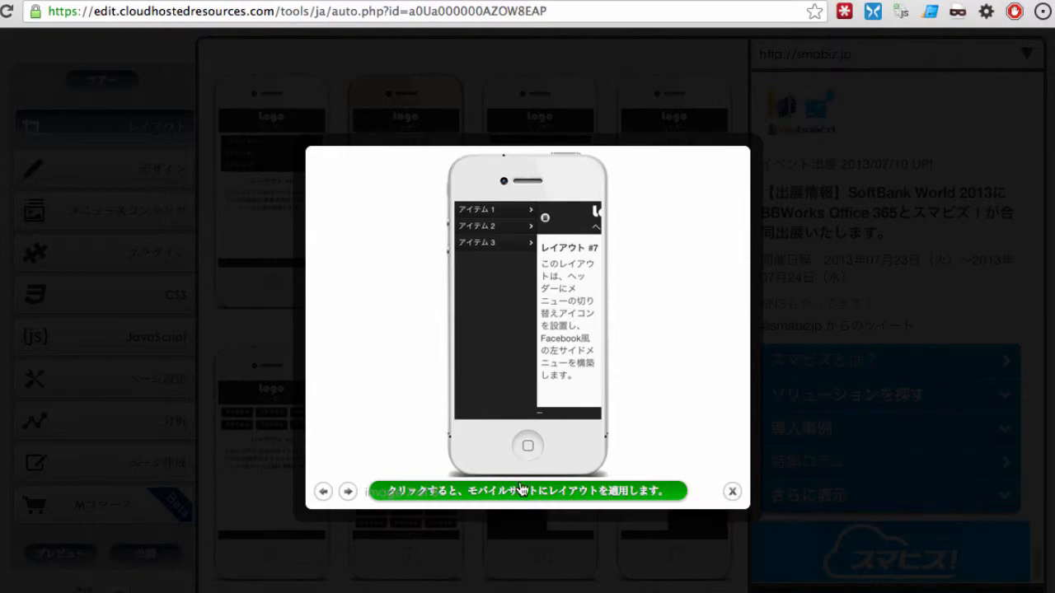
{"action": "left_click", "coordinate": [518, 494]}
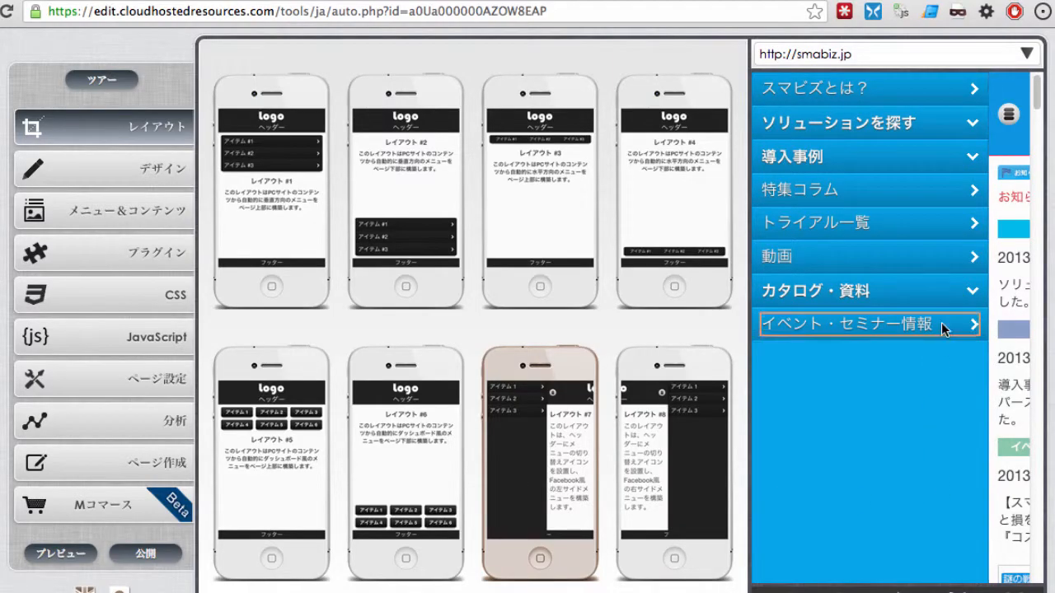
{"action": "left_click", "coordinate": [1007, 120]}
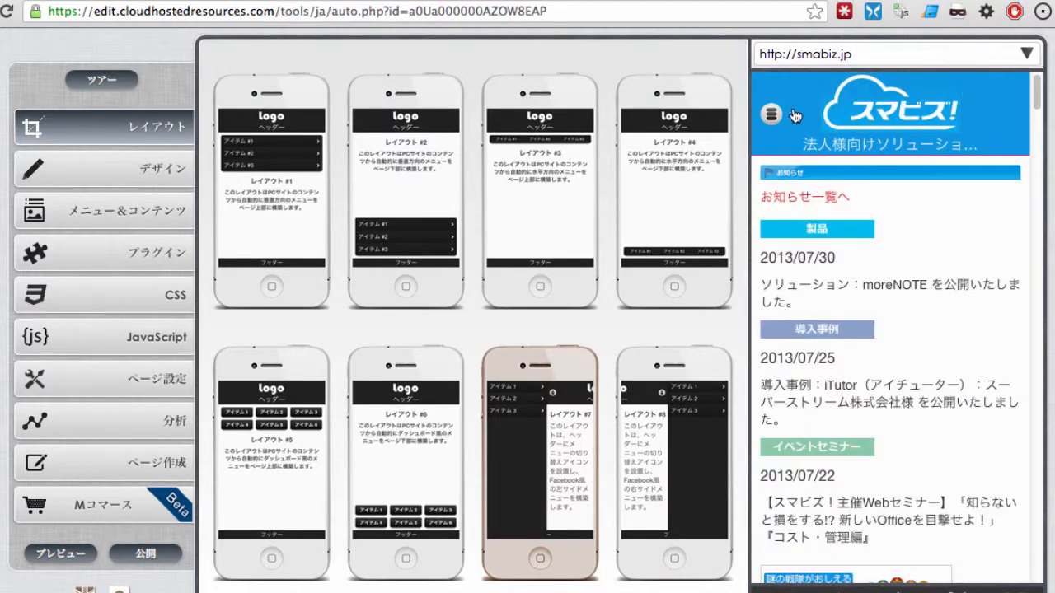
{"action": "left_click", "coordinate": [773, 119]}
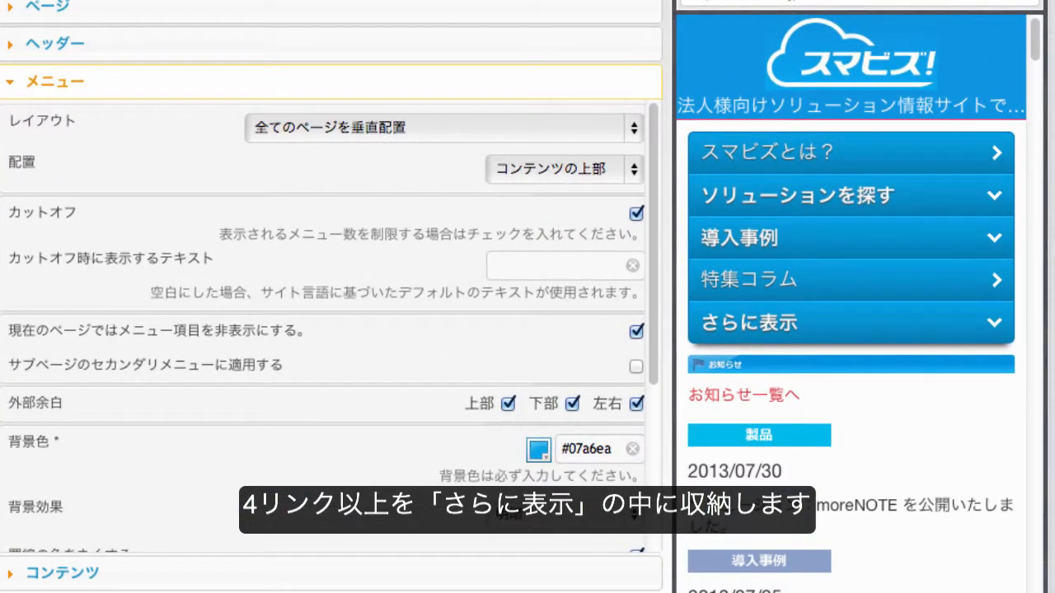
Step: Examine the menu links grouped under さらに表示 in the preview by expanding and collapsing the item
{"action": "left_click", "coordinate": [996, 321]}
{"action": "scroll", "coordinate": [996, 327], "scroll_direction": "down", "scroll_amount": 2}
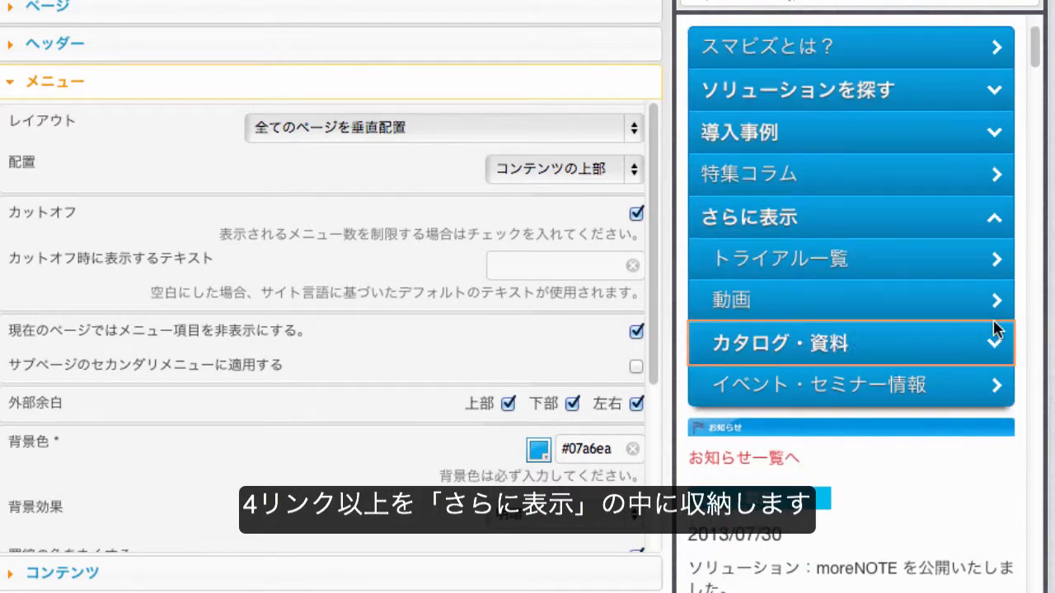
{"action": "left_click", "coordinate": [996, 220]}
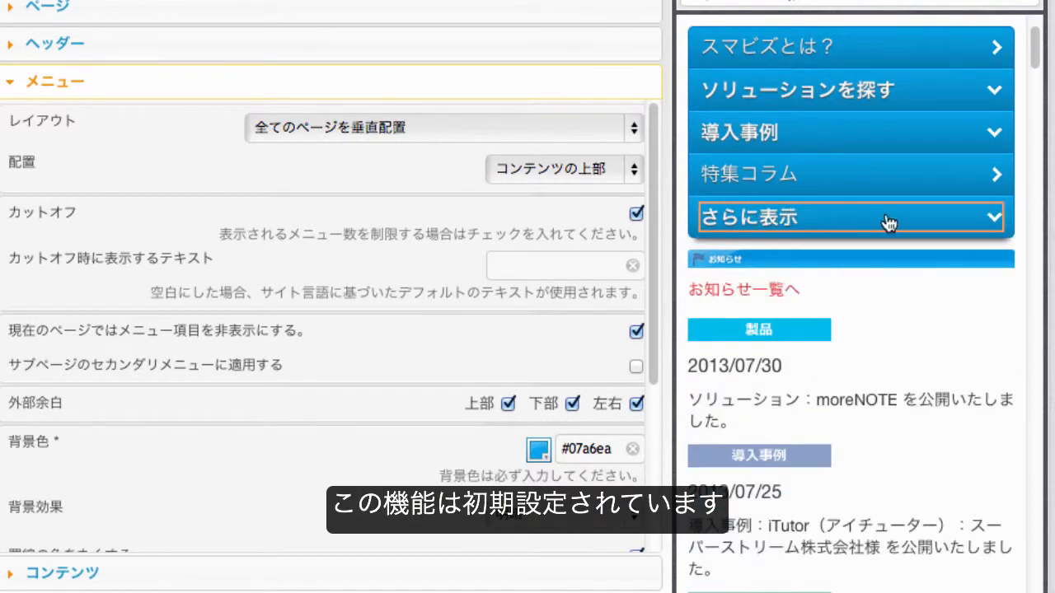
{"action": "left_click", "coordinate": [935, 222]}
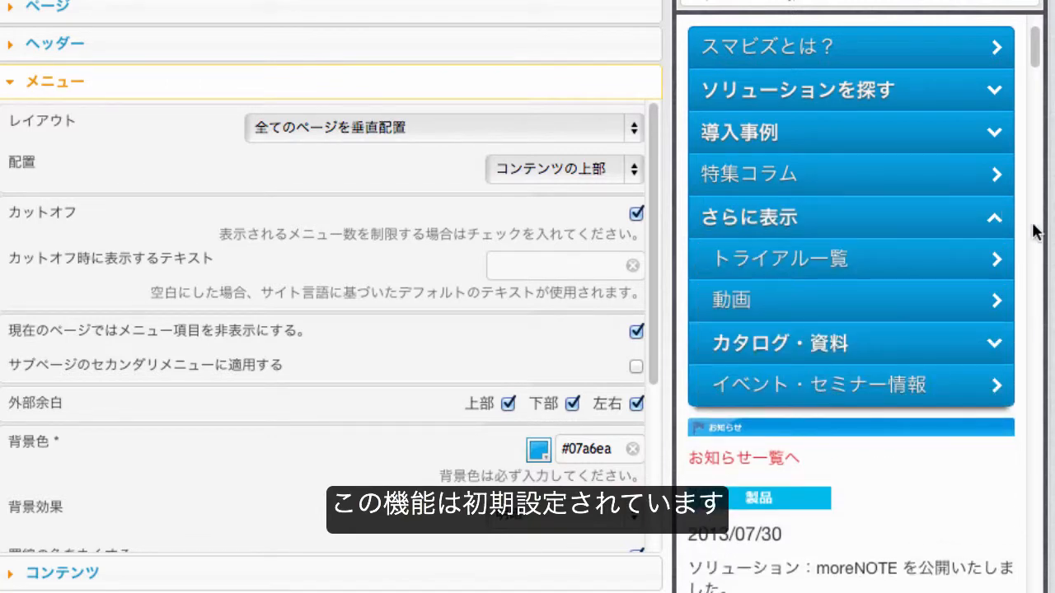
{"action": "left_click", "coordinate": [991, 221]}
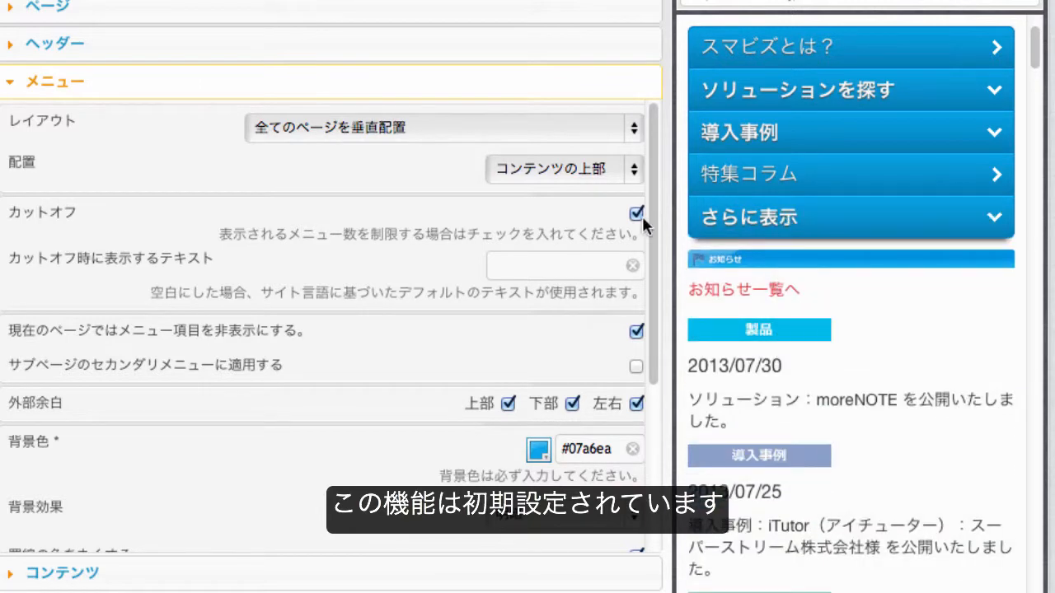
{"action": "scroll", "coordinate": [857, 422], "scroll_direction": "up", "scroll_amount": 3}
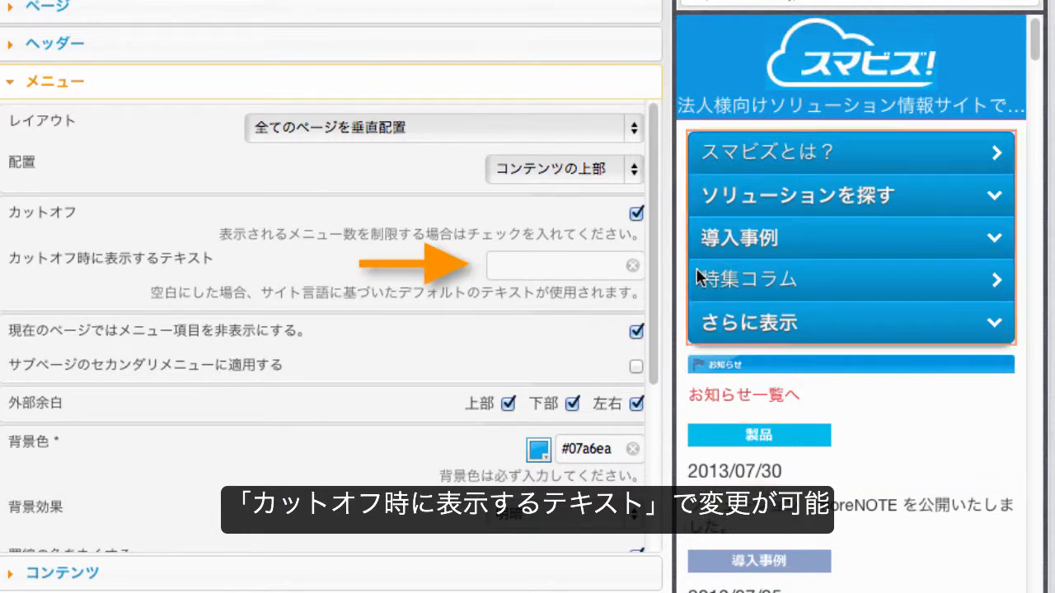
Step: Stop hiding current-page menu items, apply the settings to subpages' secondary menus, and remove the menu's top and side outer margins
{"action": "left_click", "coordinate": [514, 260]}
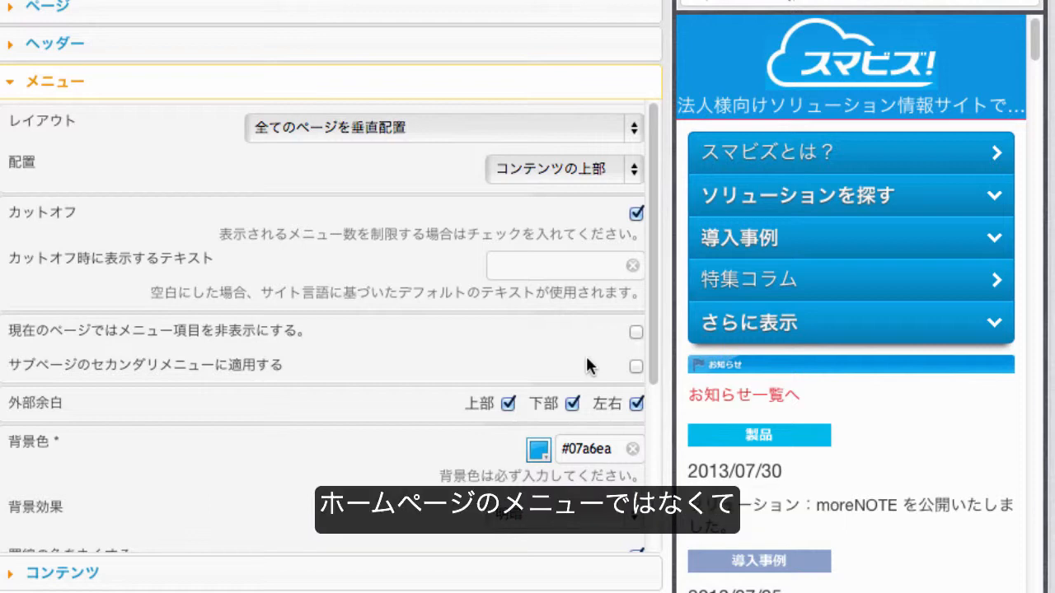
{"action": "left_click", "coordinate": [636, 366]}
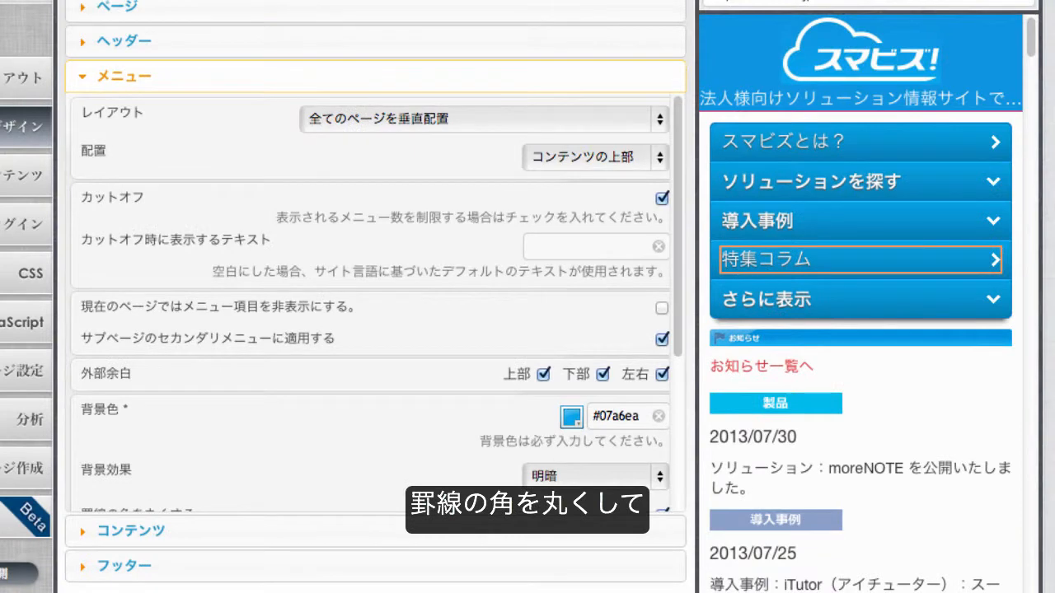
{"action": "left_click", "coordinate": [543, 375]}
{"action": "left_click", "coordinate": [662, 375]}
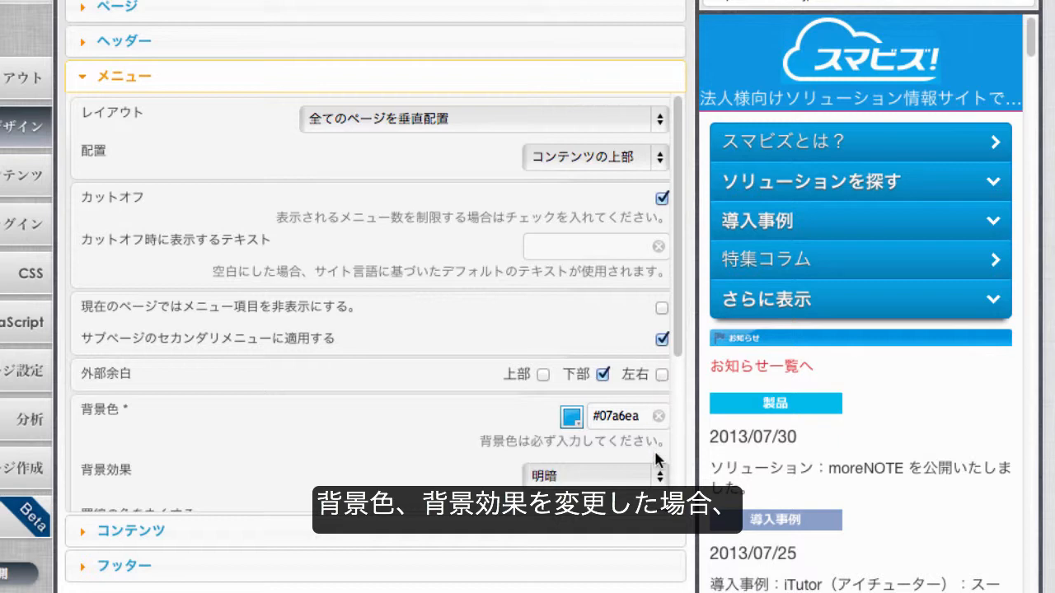
Step: Turn off the menu's rounded corners, set its background effect to グロッシー and save the design
{"action": "scroll", "coordinate": [658, 455], "scroll_direction": "down", "scroll_amount": 3}
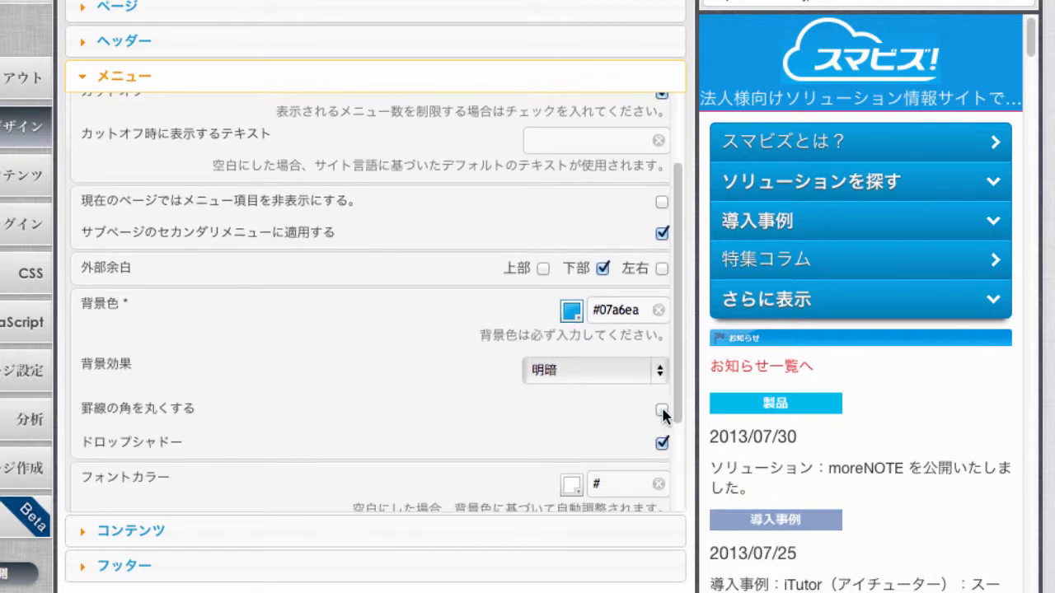
{"action": "left_click", "coordinate": [661, 372]}
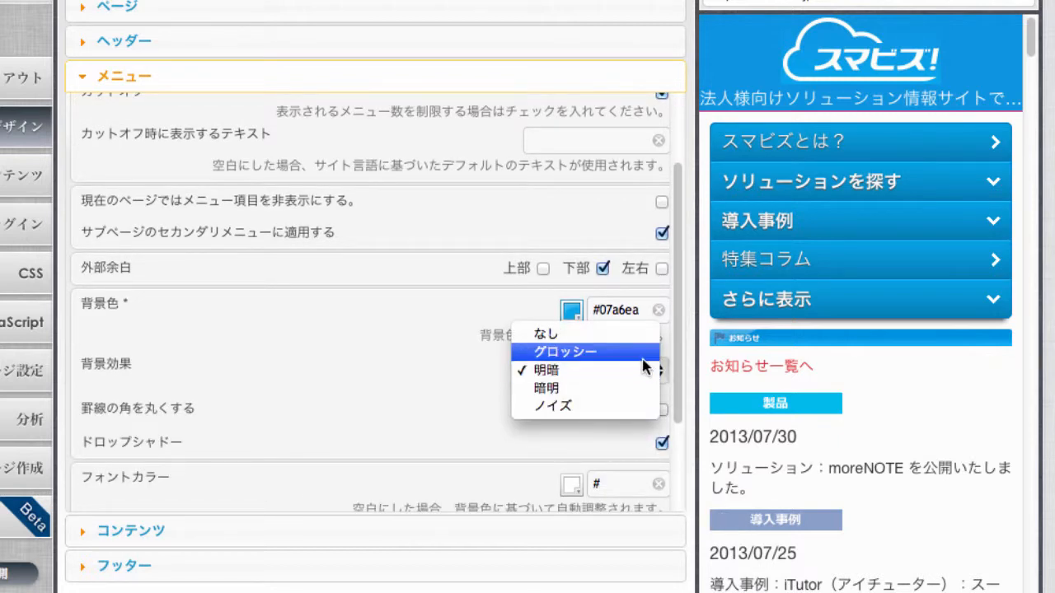
{"action": "left_click", "coordinate": [642, 366]}
{"action": "left_click", "coordinate": [677, 575]}
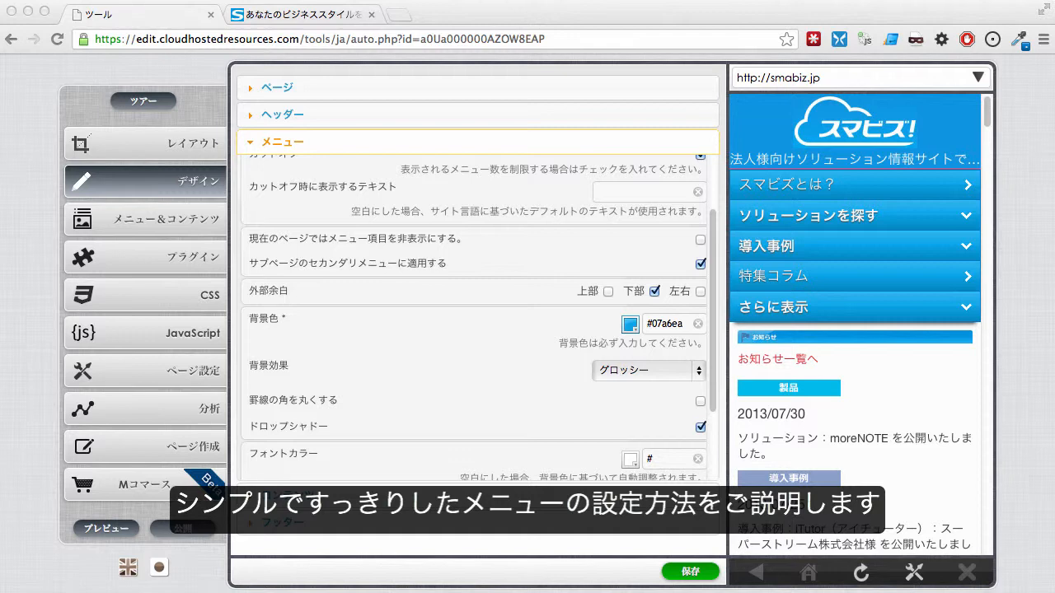
Step: In メニュー＆コンテンツ, remove the menu selection from the PC site's navigation bar
{"action": "scroll", "coordinate": [578, 404], "scroll_direction": "up", "scroll_amount": 3}
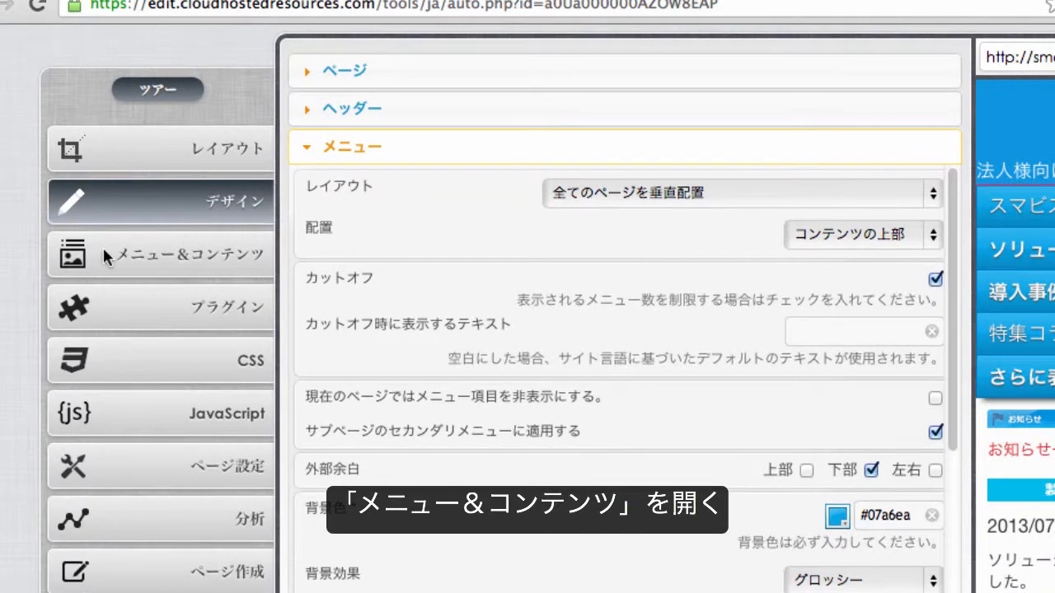
{"action": "left_click", "coordinate": [106, 257]}
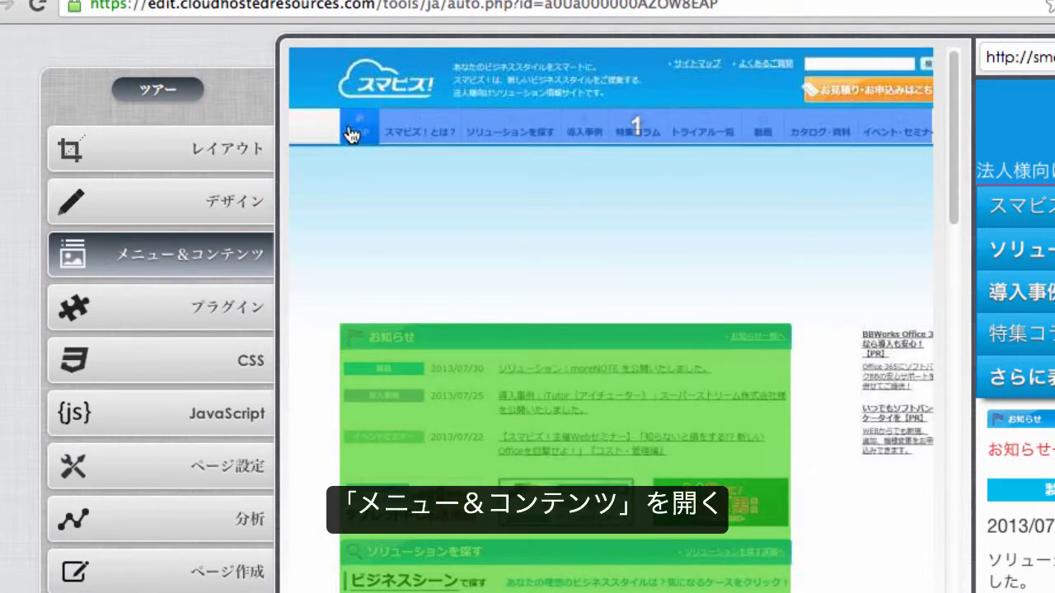
{"action": "left_click", "coordinate": [431, 124]}
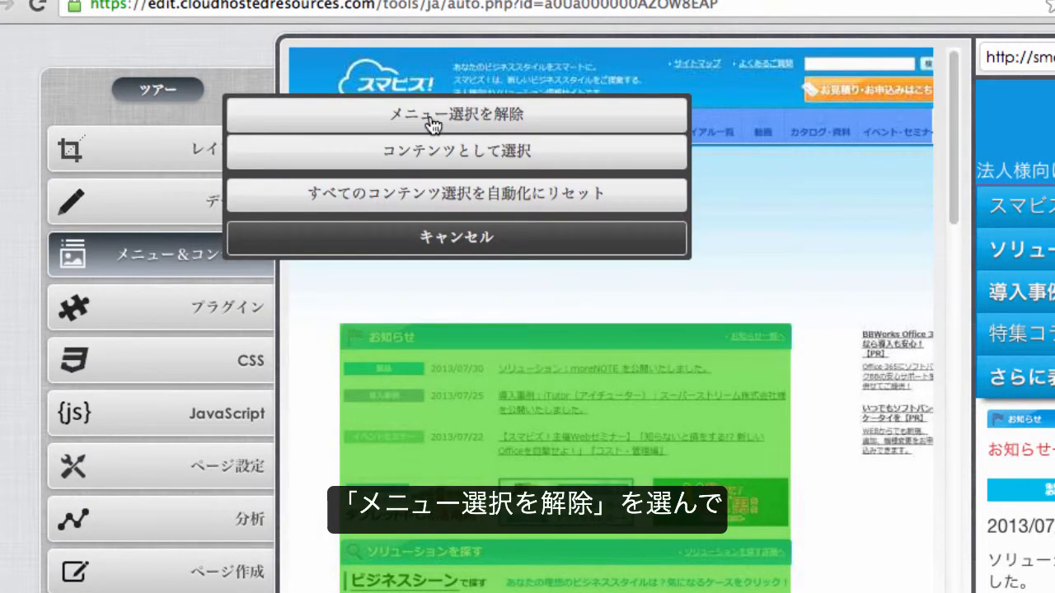
{"action": "left_click", "coordinate": [430, 120]}
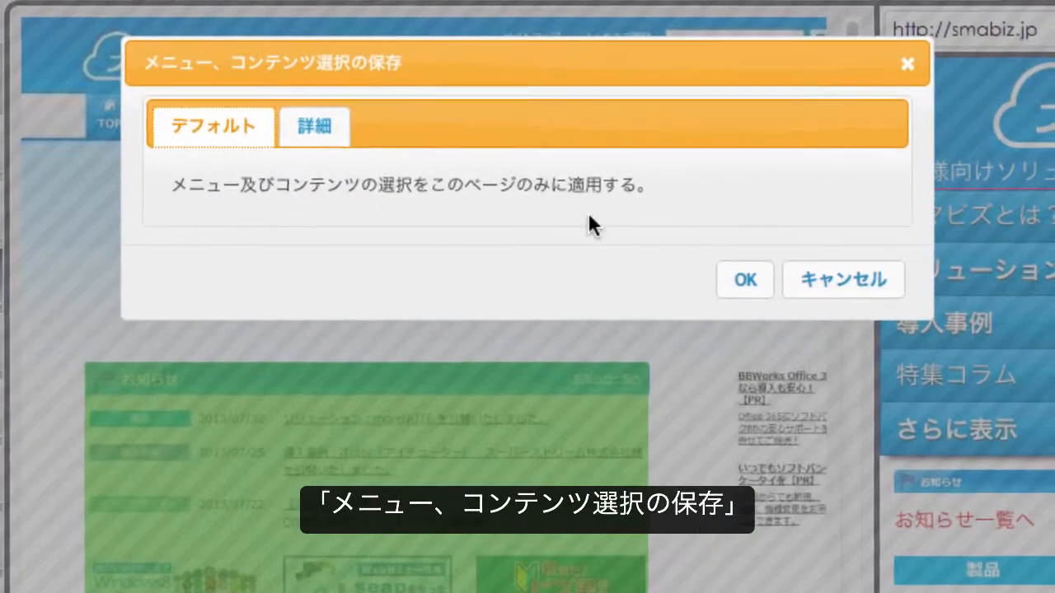
Step: Save the menu selection so that it applies to 全てのページ
{"action": "left_click", "coordinate": [313, 127]}
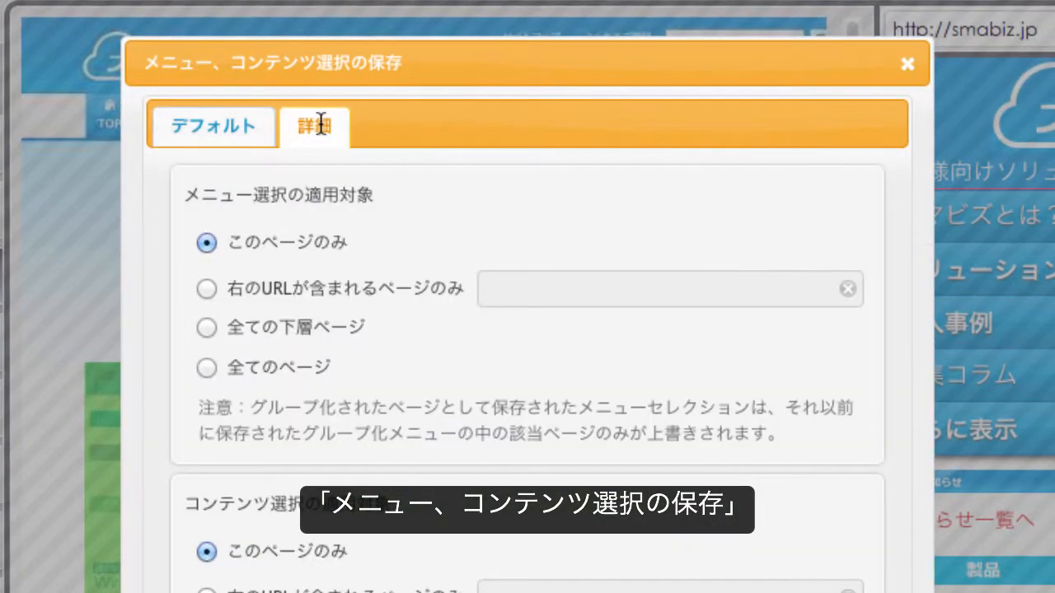
{"action": "left_click", "coordinate": [206, 370]}
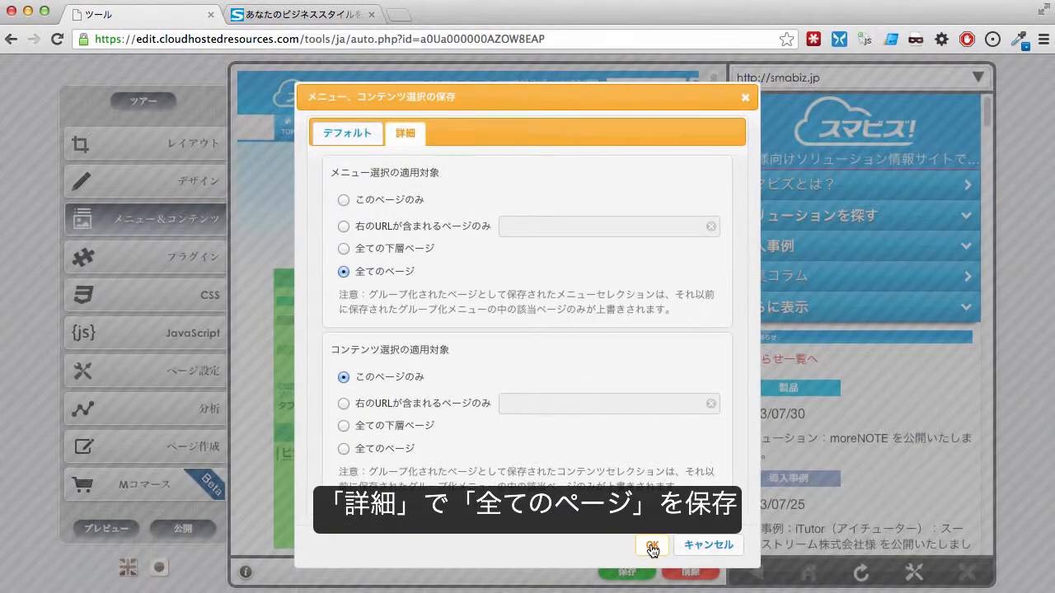
{"action": "left_click", "coordinate": [649, 548]}
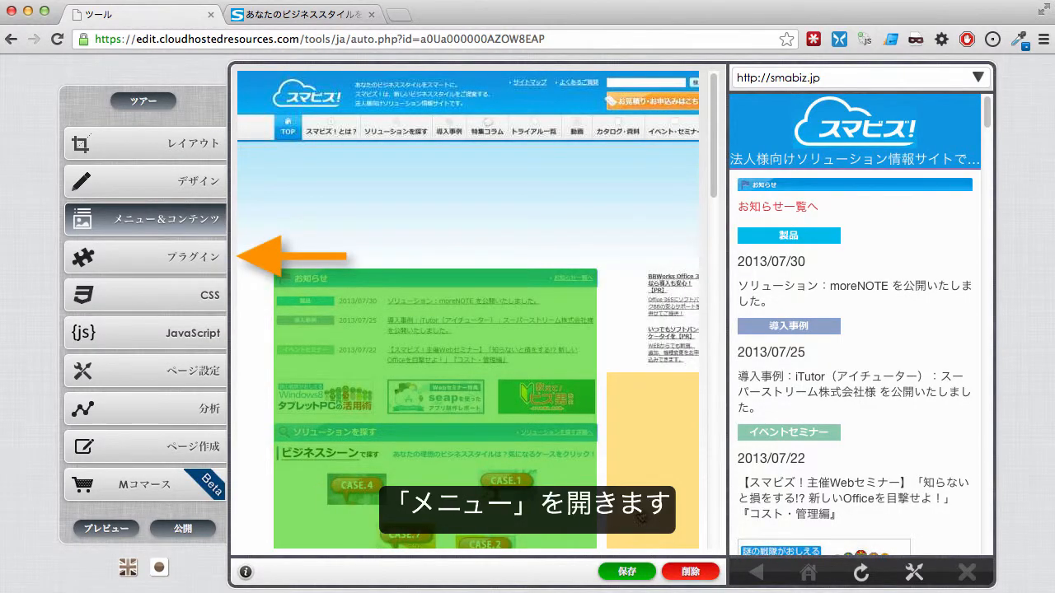
Step: Open the メニュー plugin and review its 設定, アイテム, デザイン and 配置対象 settings
{"action": "left_click", "coordinate": [135, 265]}
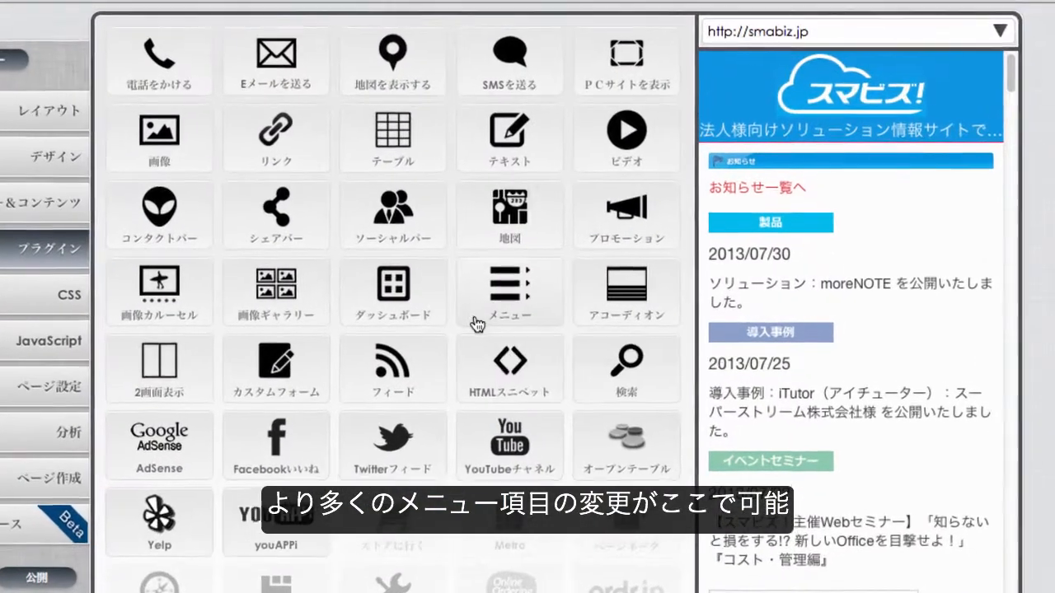
{"action": "left_click", "coordinate": [474, 318]}
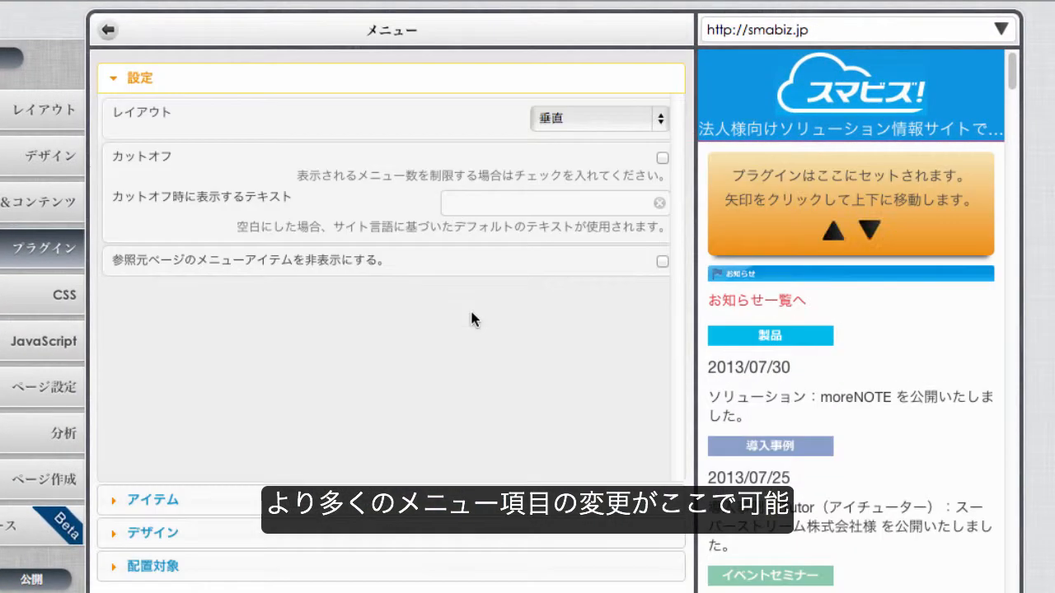
{"action": "left_click", "coordinate": [265, 499]}
{"action": "left_click", "coordinate": [262, 540]}
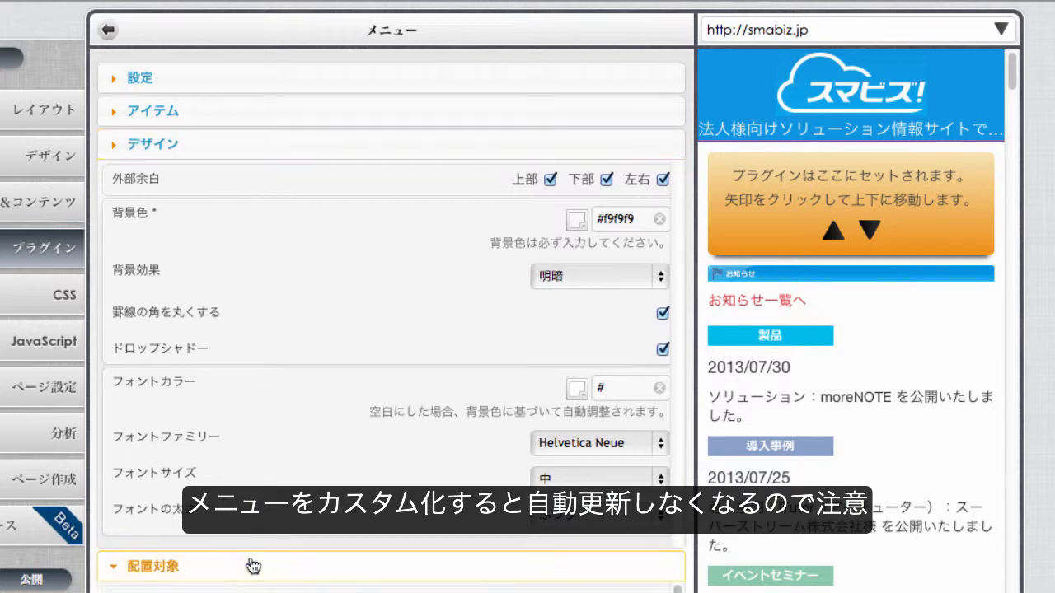
{"action": "left_click", "coordinate": [249, 565]}
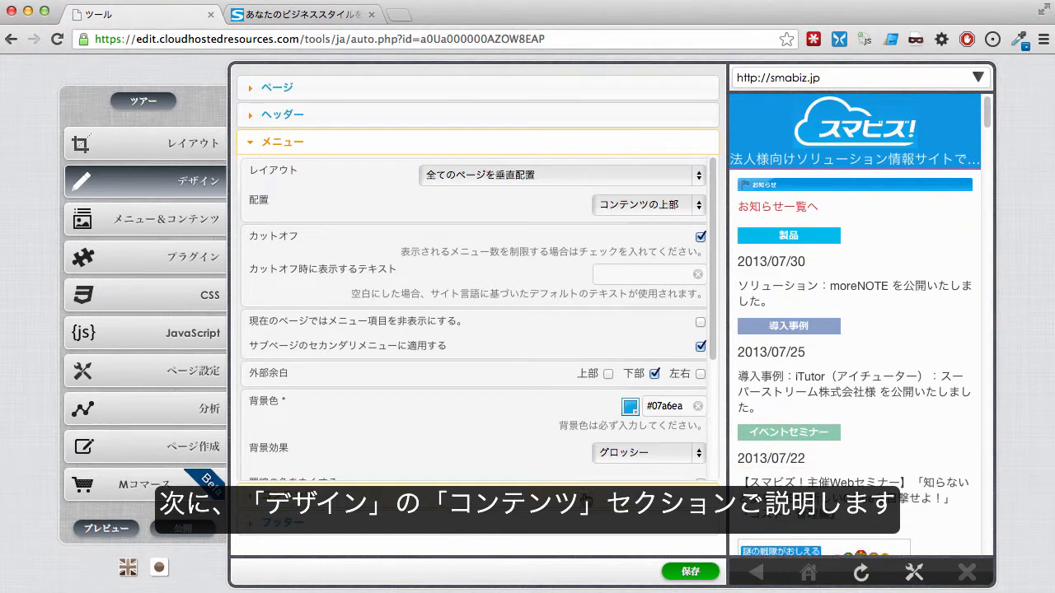
Step: Open the コンテンツ design section and view the choices for background colour, font colour and font family
{"action": "left_click", "coordinate": [578, 496]}
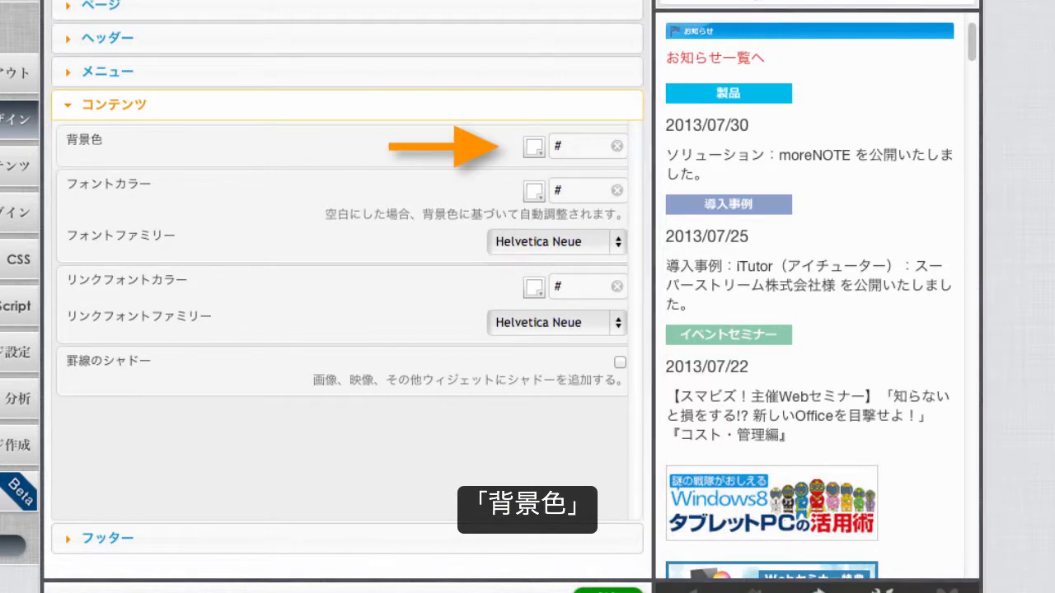
{"action": "left_click", "coordinate": [538, 158]}
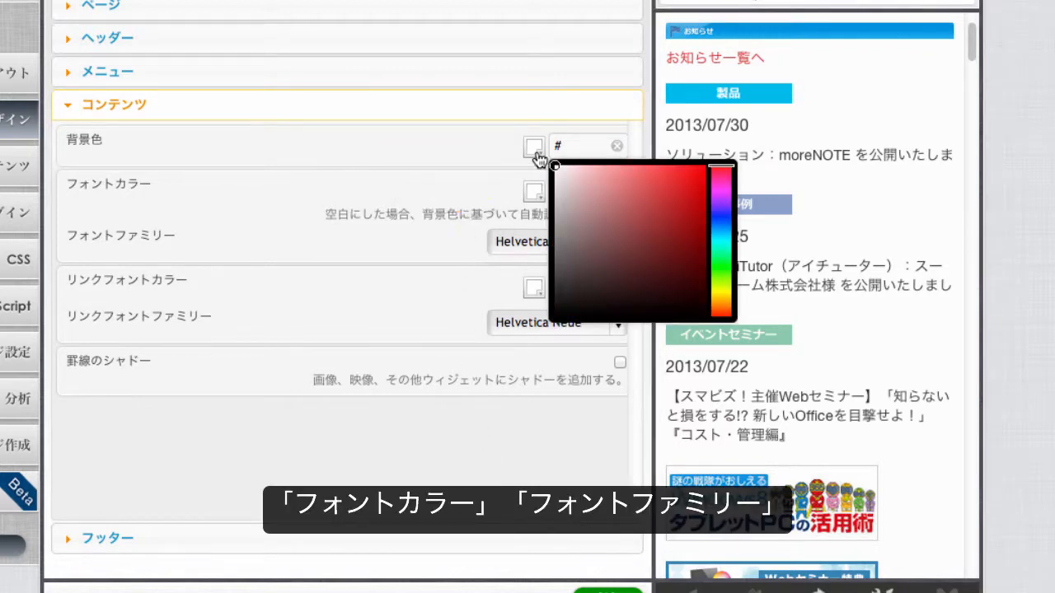
{"action": "left_click", "coordinate": [537, 158]}
{"action": "left_click", "coordinate": [499, 192]}
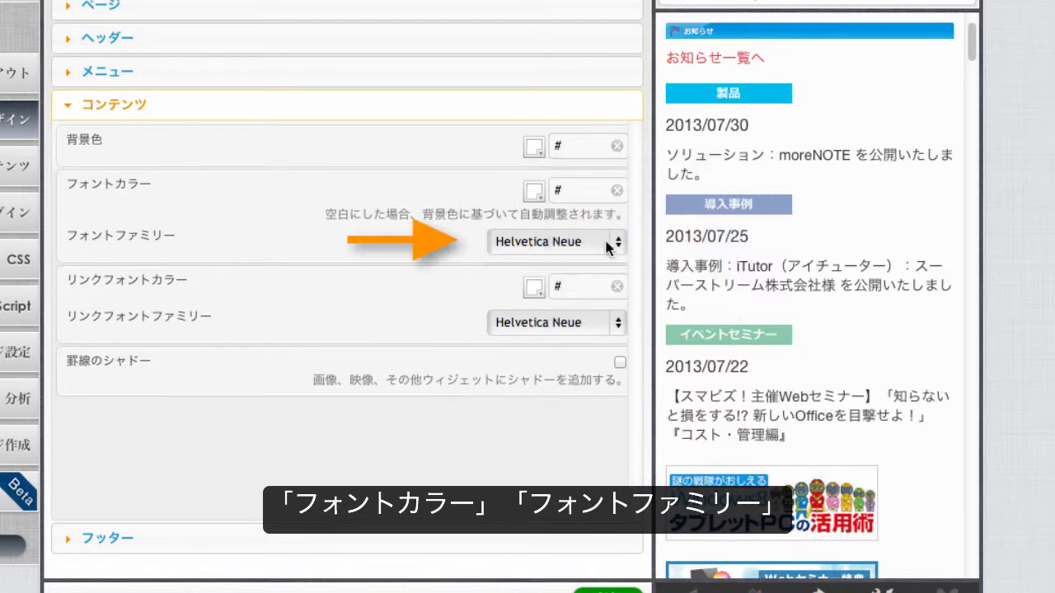
{"action": "left_click", "coordinate": [618, 244]}
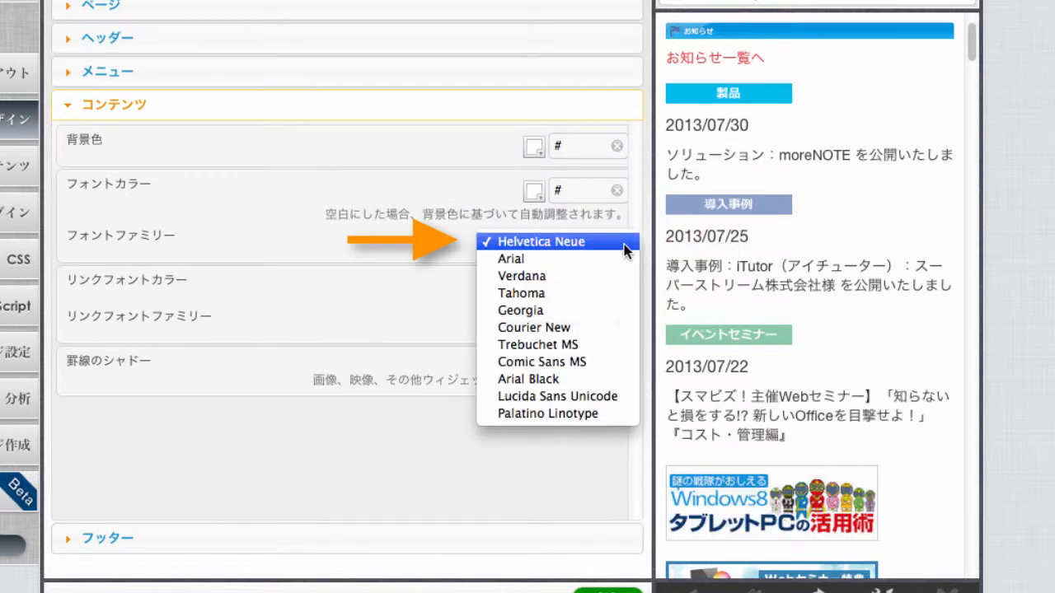
{"action": "left_click", "coordinate": [410, 231]}
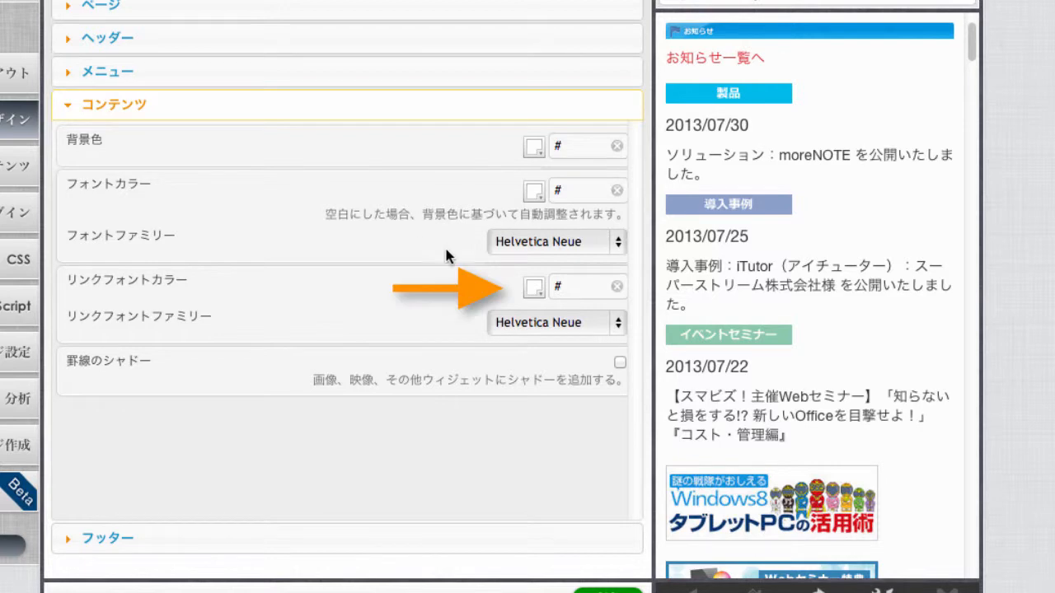
Step: Set the content's link font colour to the red #BF0F0F and save the design
{"action": "left_click", "coordinate": [532, 288]}
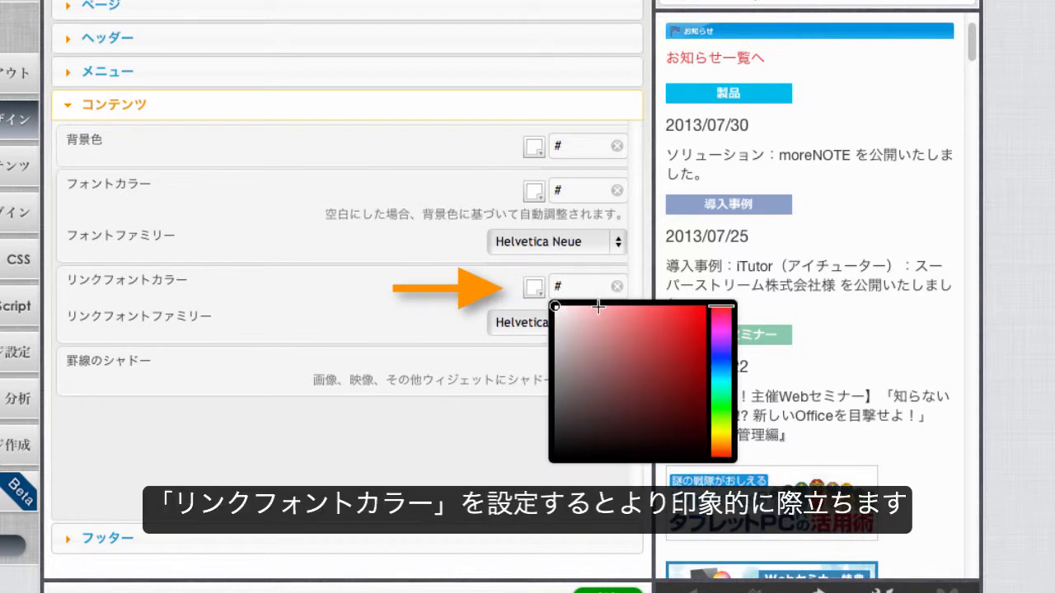
{"action": "left_click", "coordinate": [694, 344]}
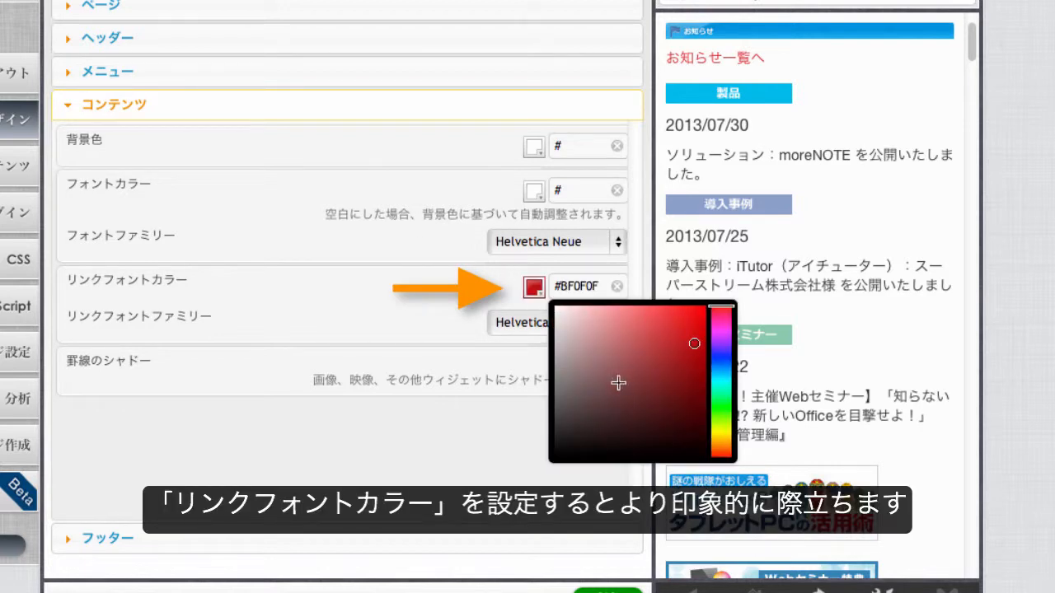
{"action": "left_click", "coordinate": [489, 444]}
{"action": "left_click", "coordinate": [608, 590]}
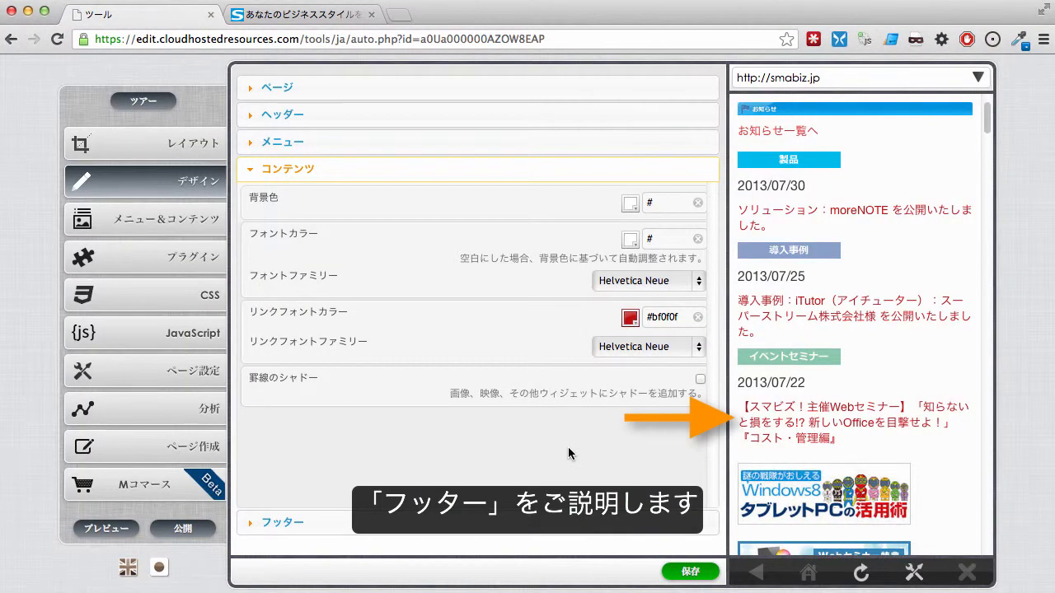
Step: Open the フッター design section and review its settings through to テキストもしくは、HTMLスニペット
{"action": "left_click", "coordinate": [546, 524]}
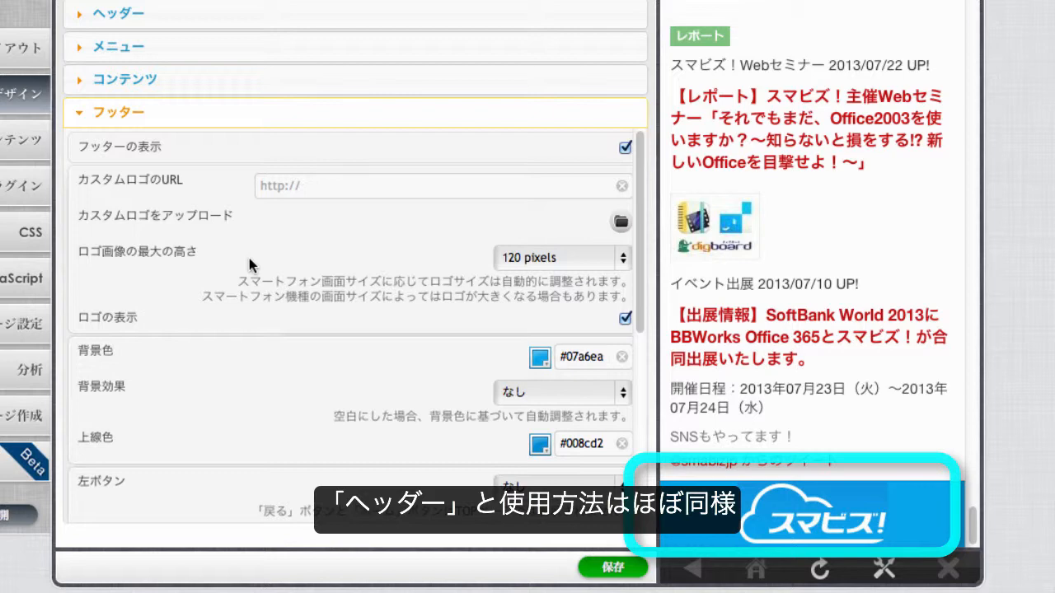
{"action": "scroll", "coordinate": [248, 258], "scroll_direction": "down", "scroll_amount": 5}
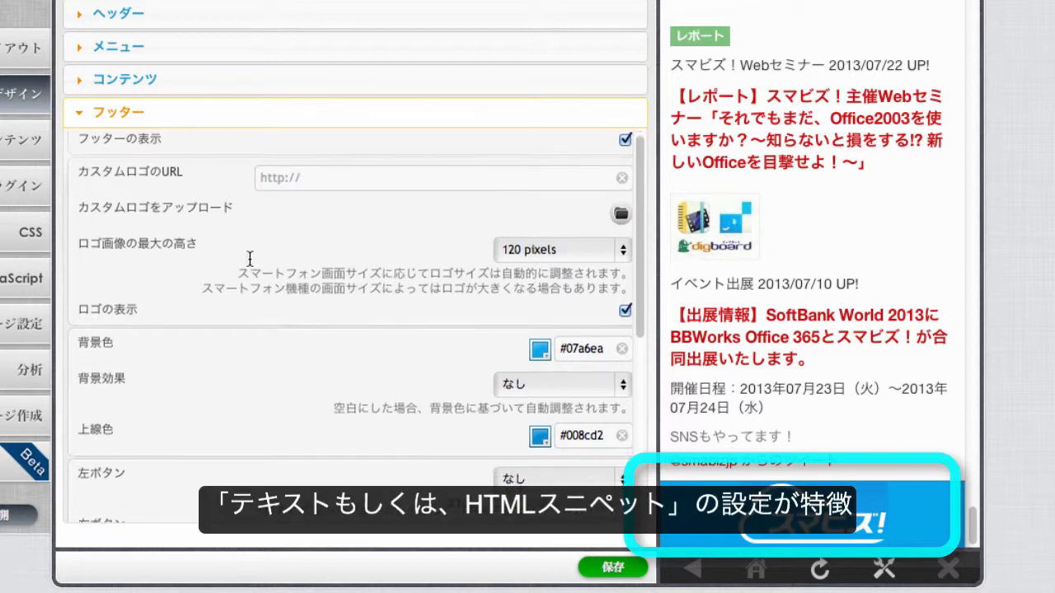
{"action": "scroll", "coordinate": [249, 259], "scroll_direction": "down", "scroll_amount": 3}
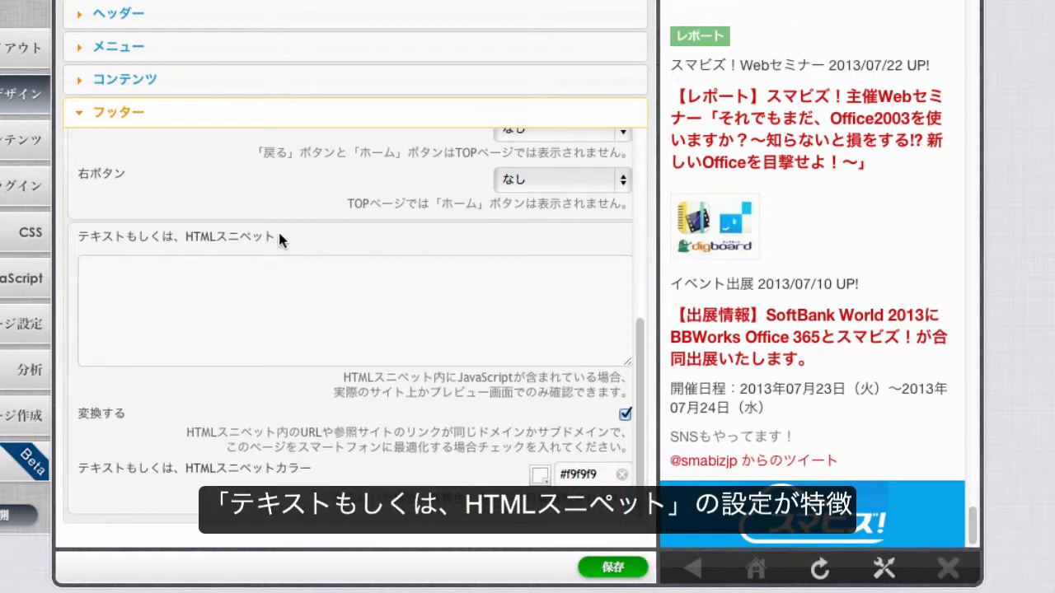